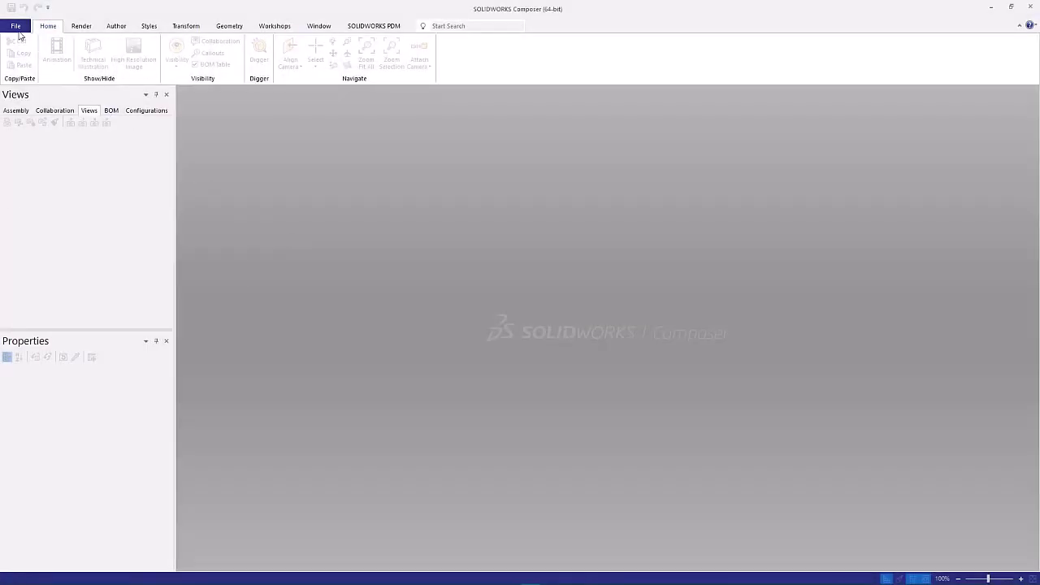
Step: Open 02856.SLDASM with the SOLIDWORKS(default) import profile and four specific configurations selected
left_click(18, 29)
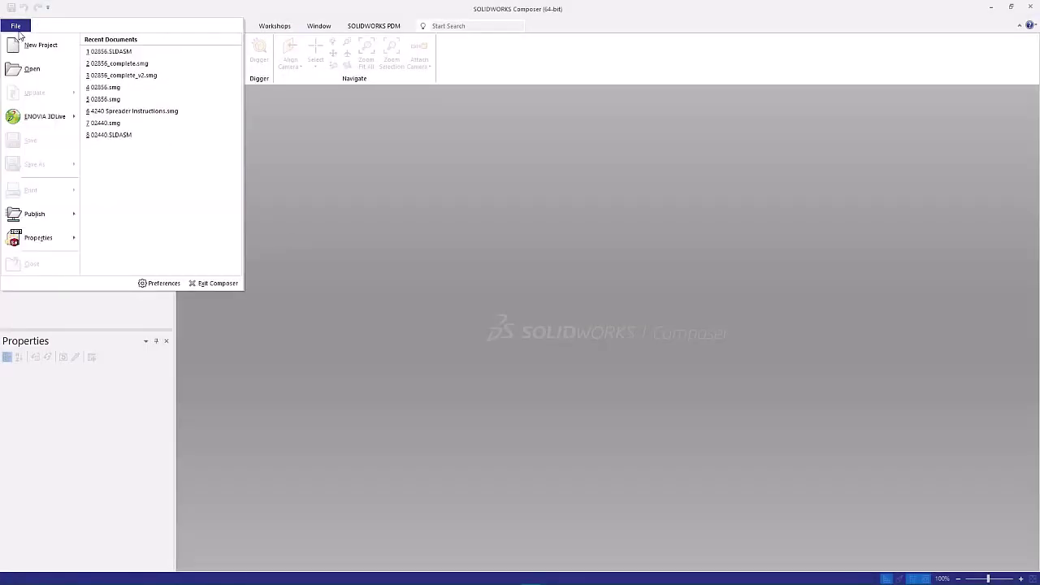
left_click(27, 49)
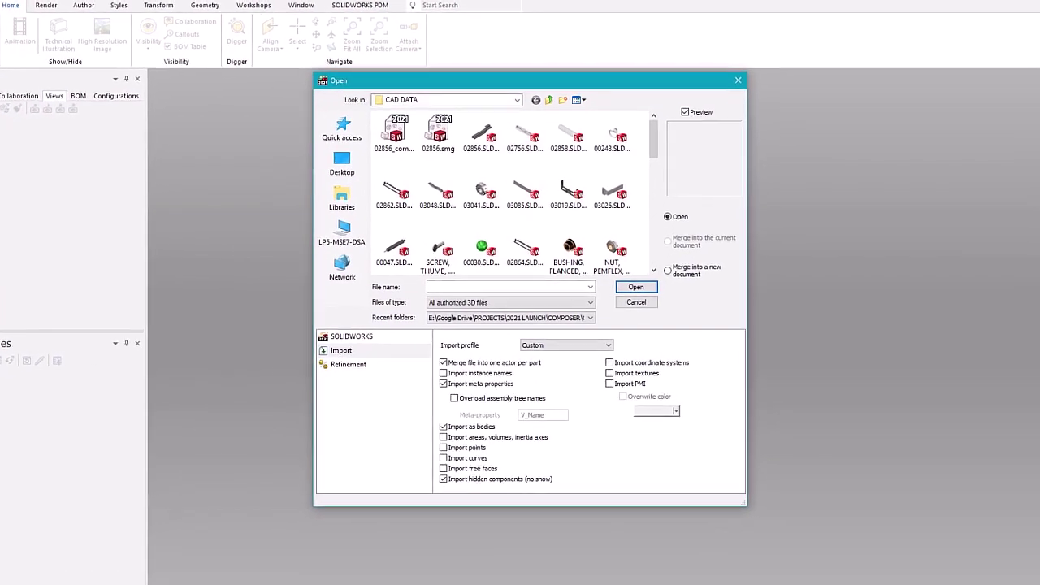
left_click(477, 126)
left_click(566, 347)
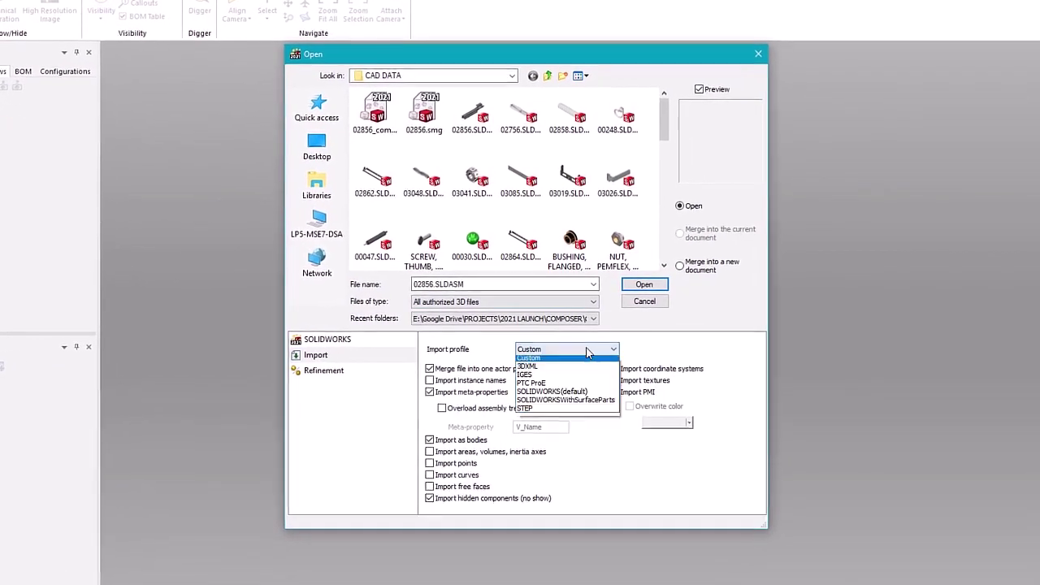
left_click(587, 395)
left_click(341, 343)
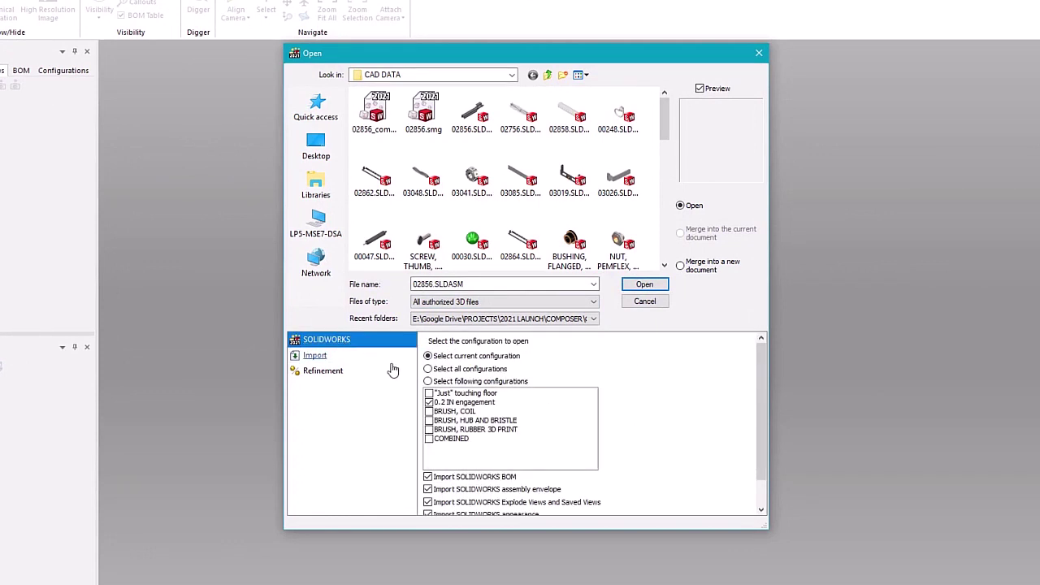
left_click(428, 381)
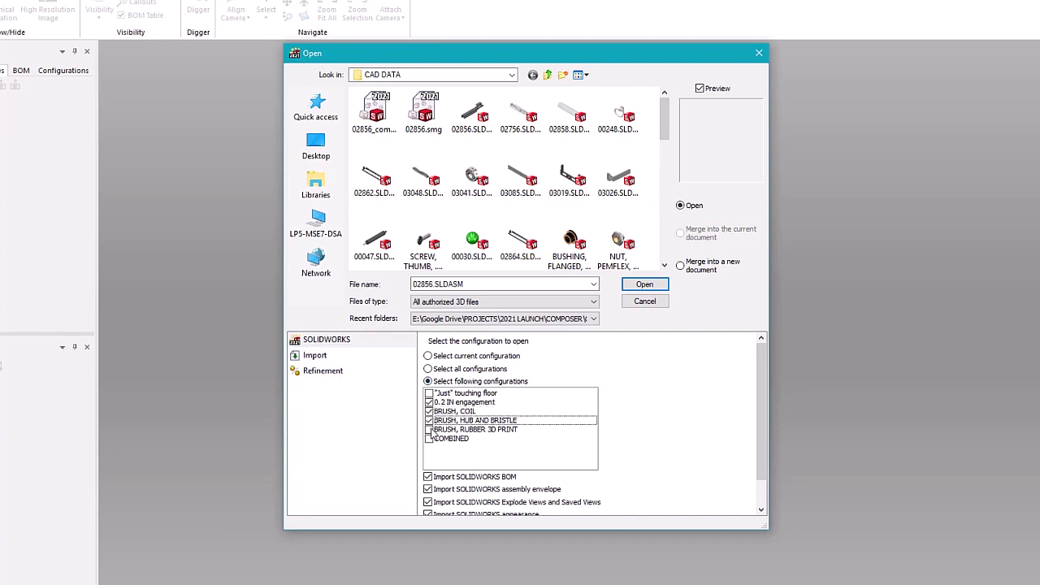
left_click(650, 286)
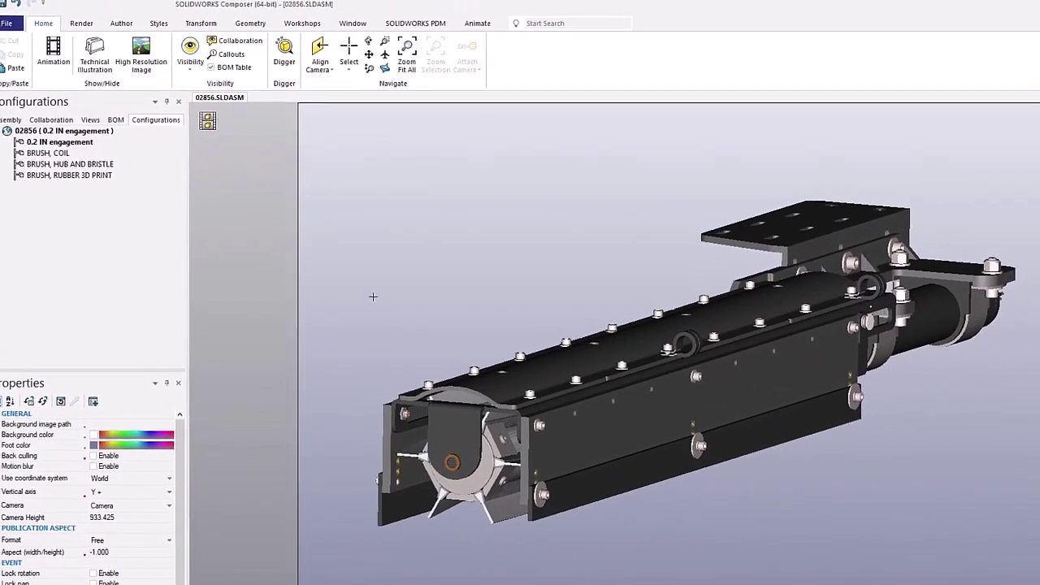
Step: Switch the render mode to Flat Technical and create View 1 from this display
left_click(99, 124)
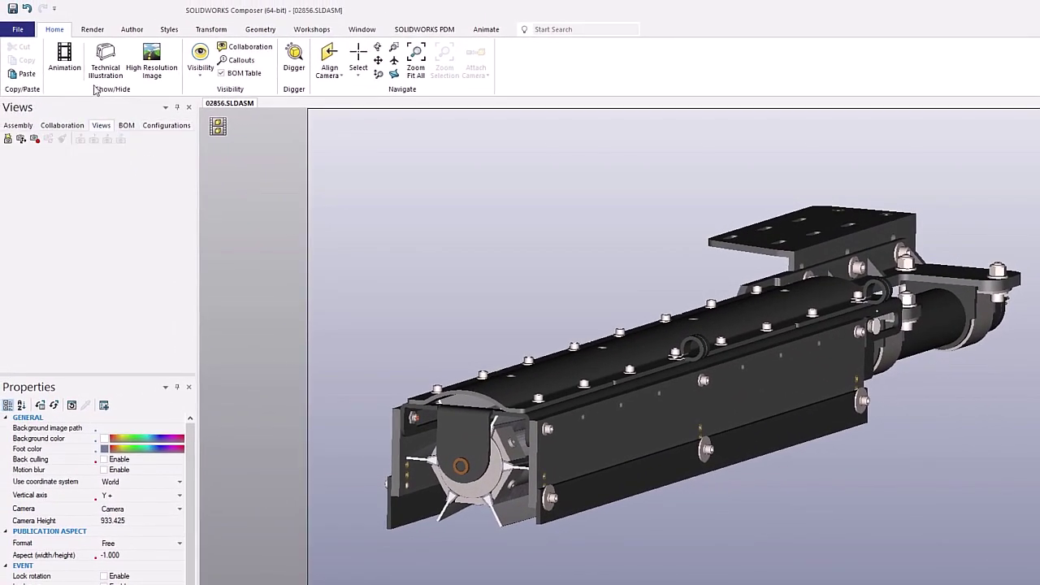
left_click(89, 31)
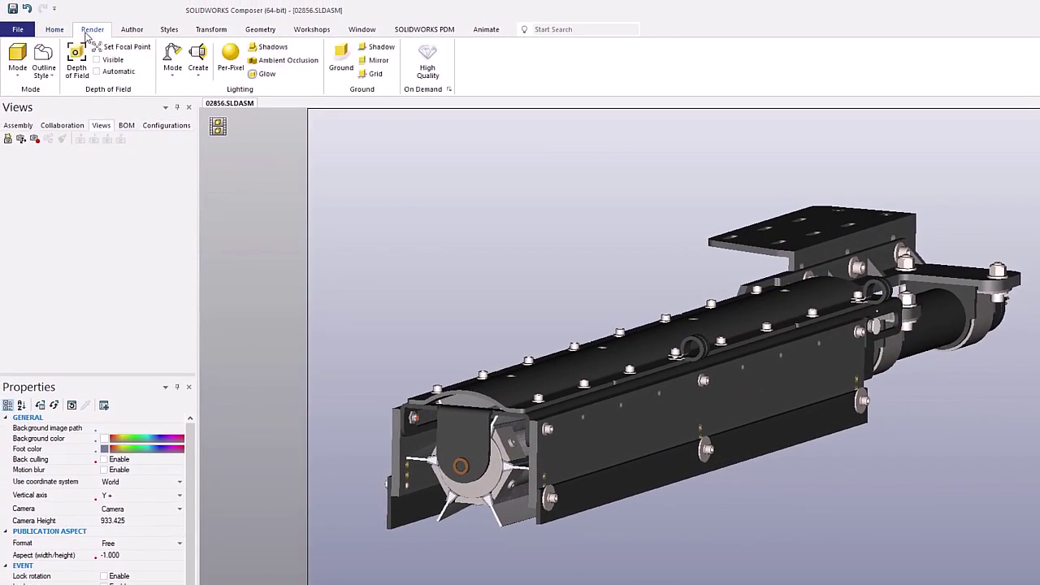
left_click(18, 65)
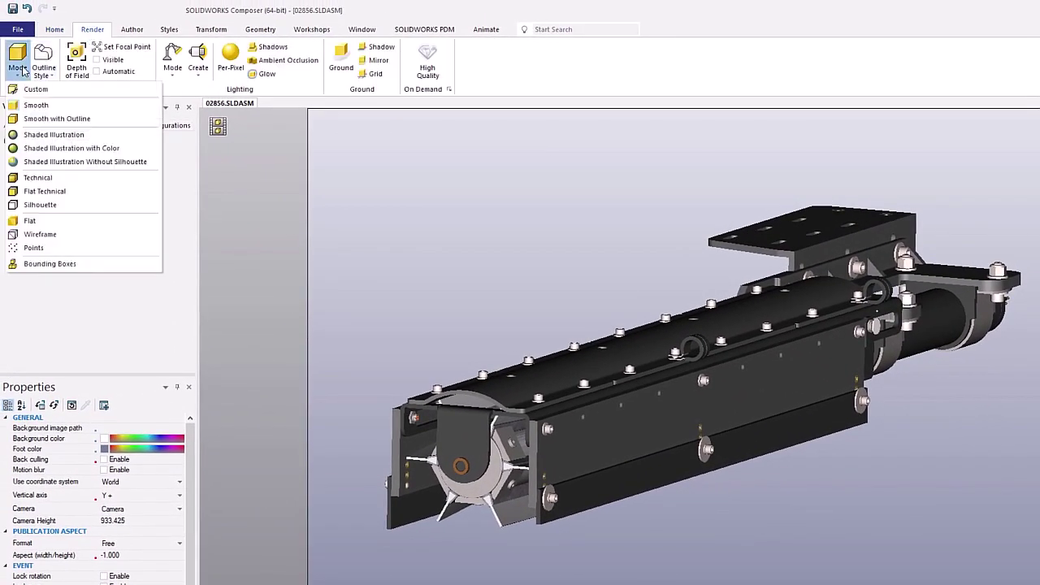
left_click(45, 191)
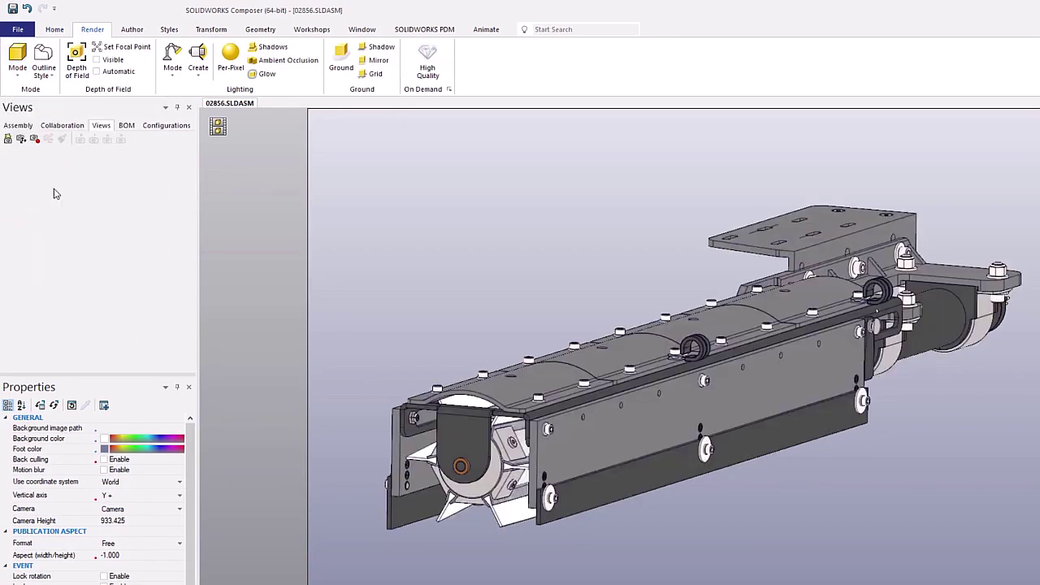
left_click(9, 140)
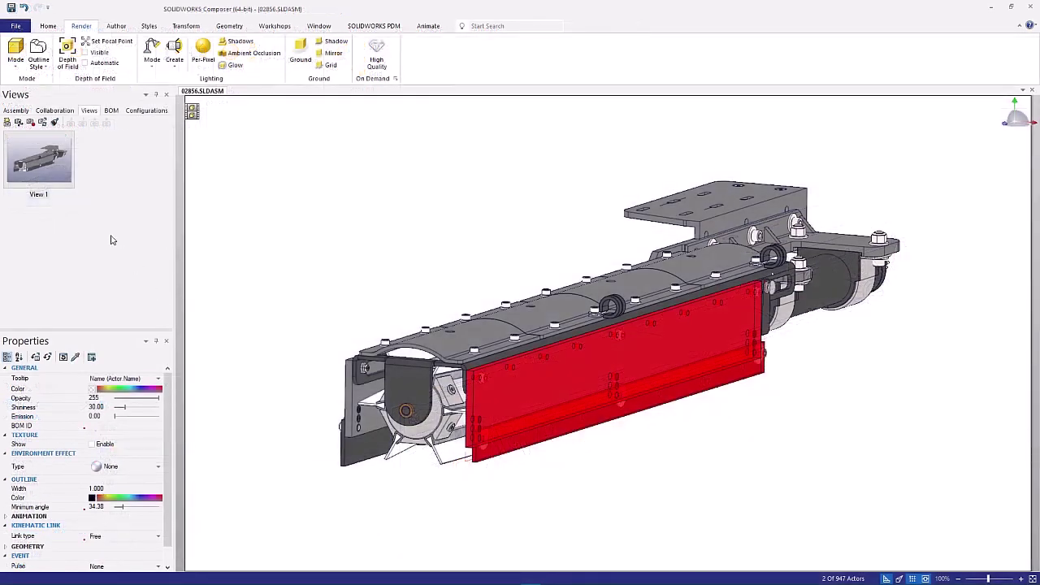
Step: Update View 1, then isolate the 02756 roller assembly with Show Only
right_click(57, 170)
left_click(73, 172)
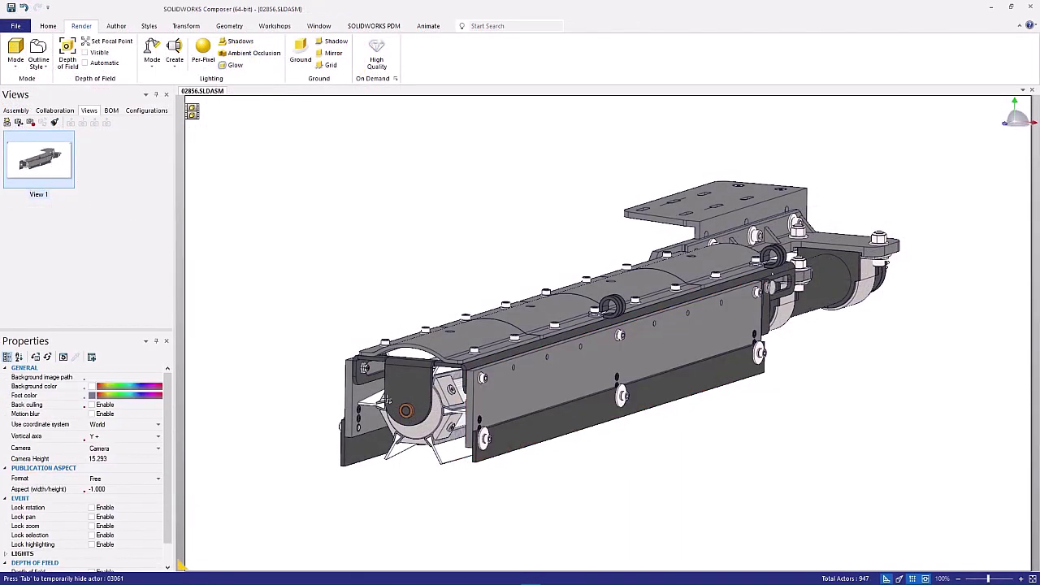
left_click(439, 433)
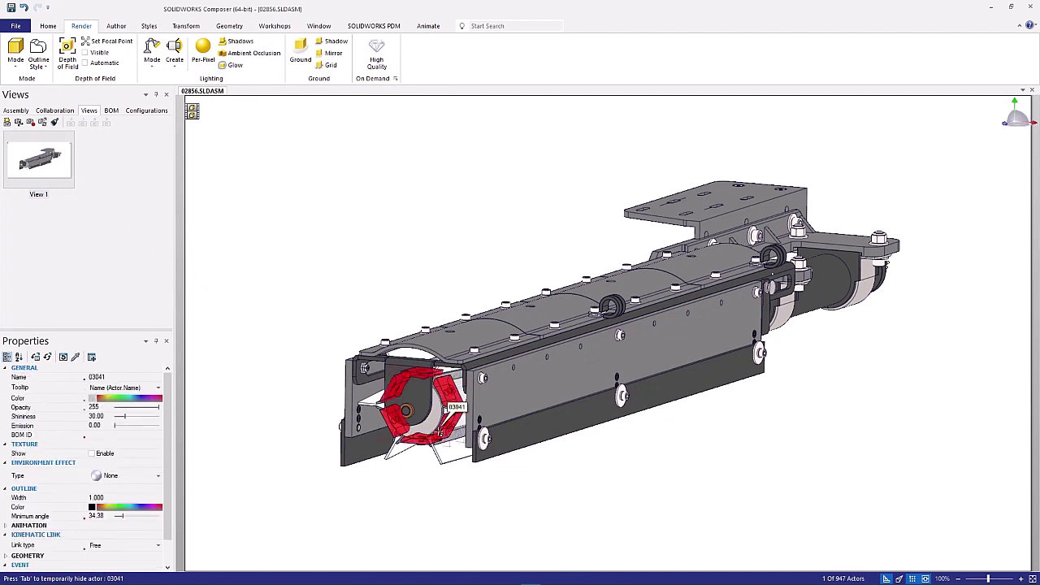
left_click(439, 434)
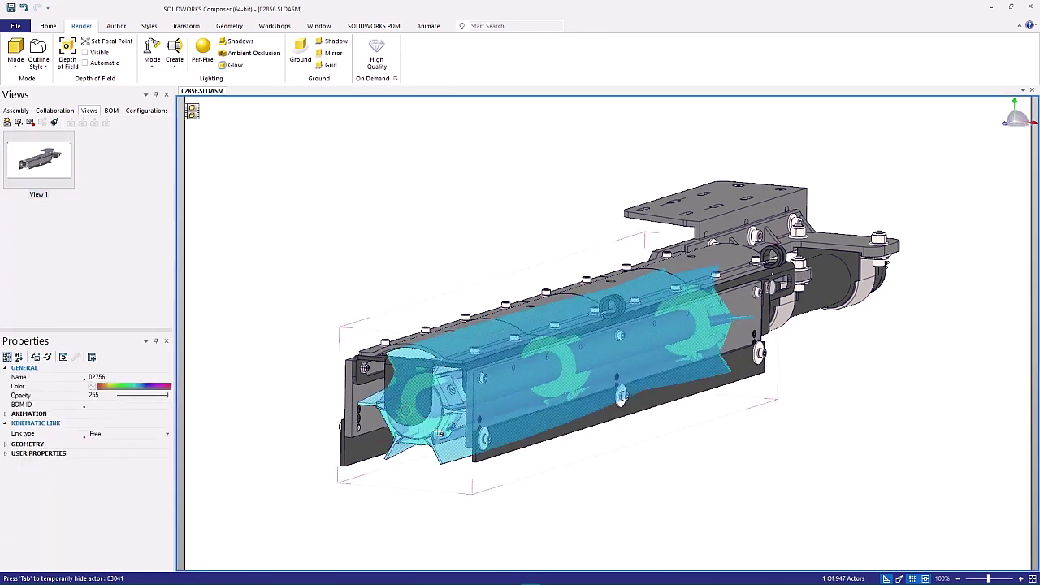
right_click(439, 433)
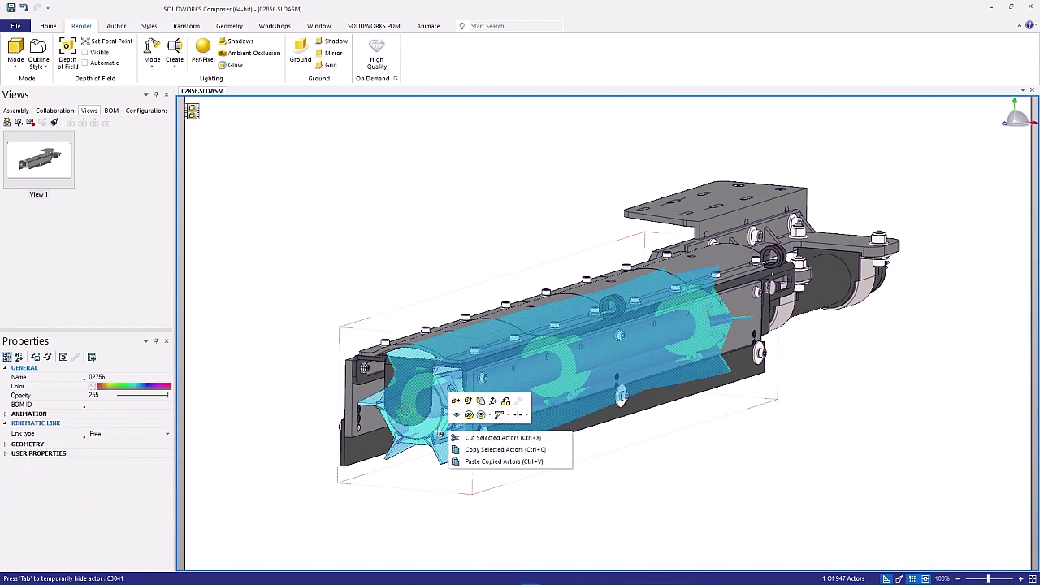
left_click(455, 415)
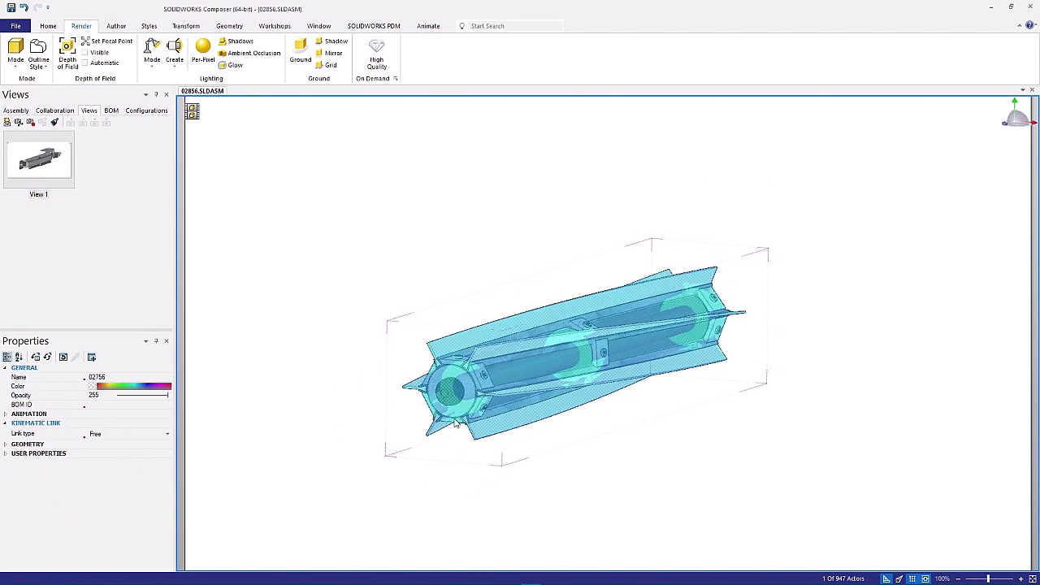
Step: Zoom in on the roller, save View 2 and camera-only View 3, then restore View 1
scroll(515, 216, "up", 5)
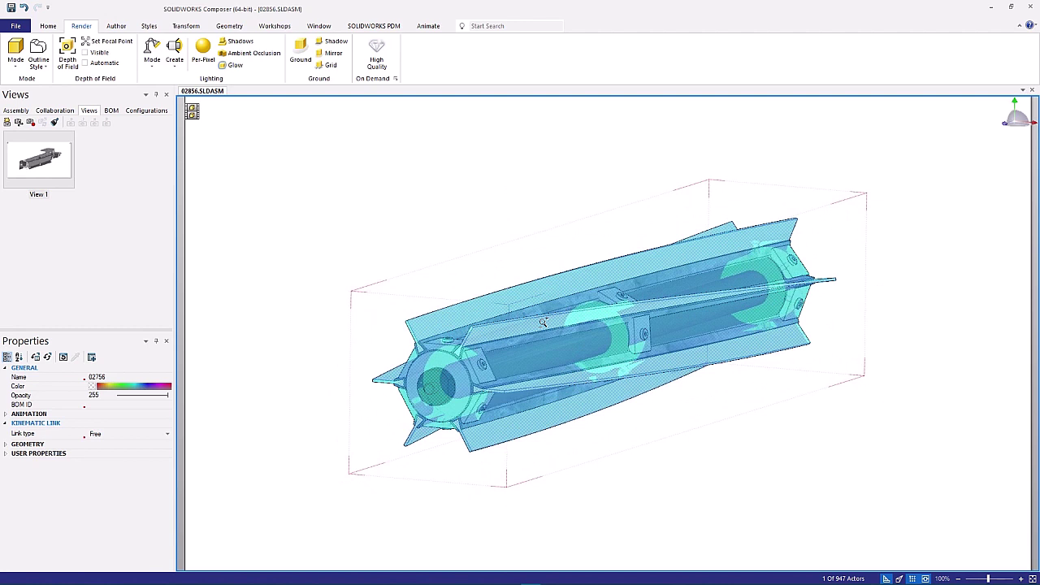
left_click(398, 241)
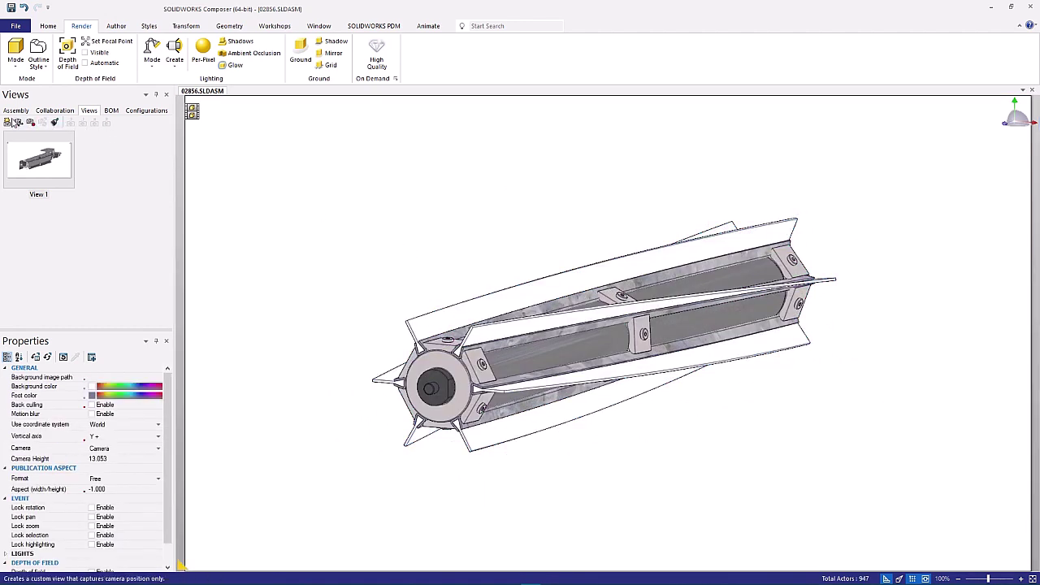
left_click(8, 122)
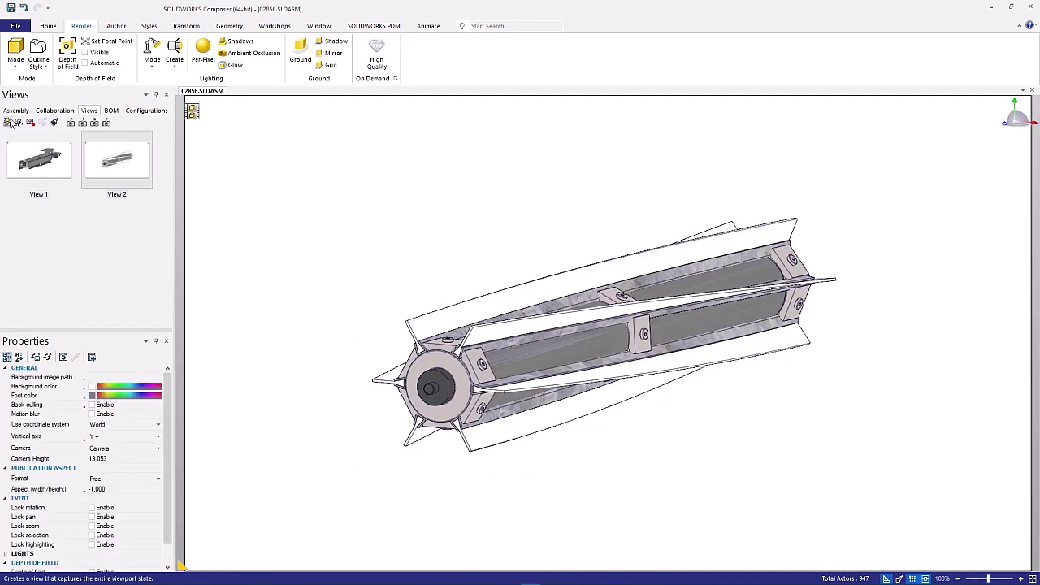
left_click(19, 122)
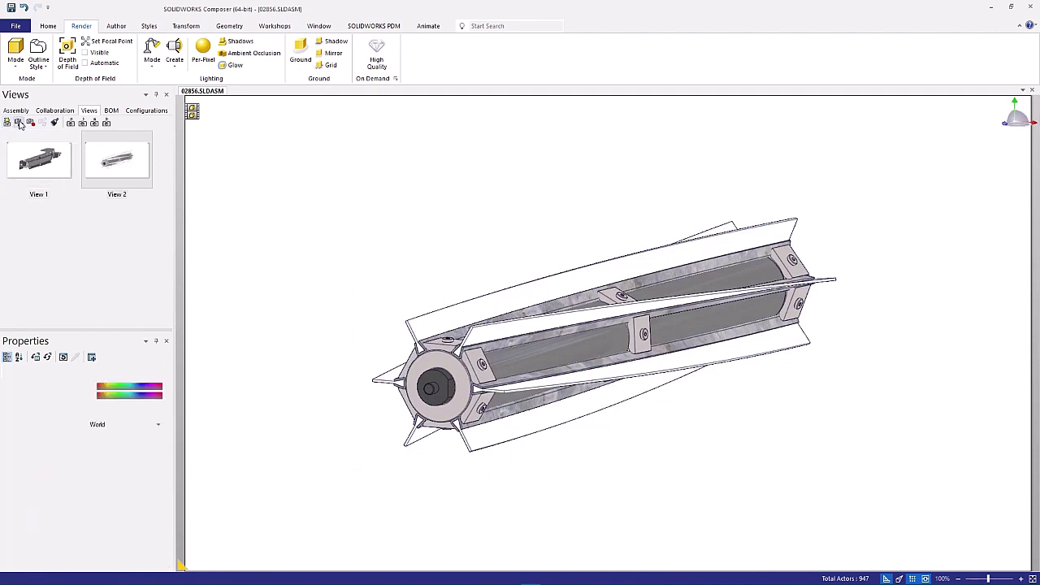
left_click(39, 165)
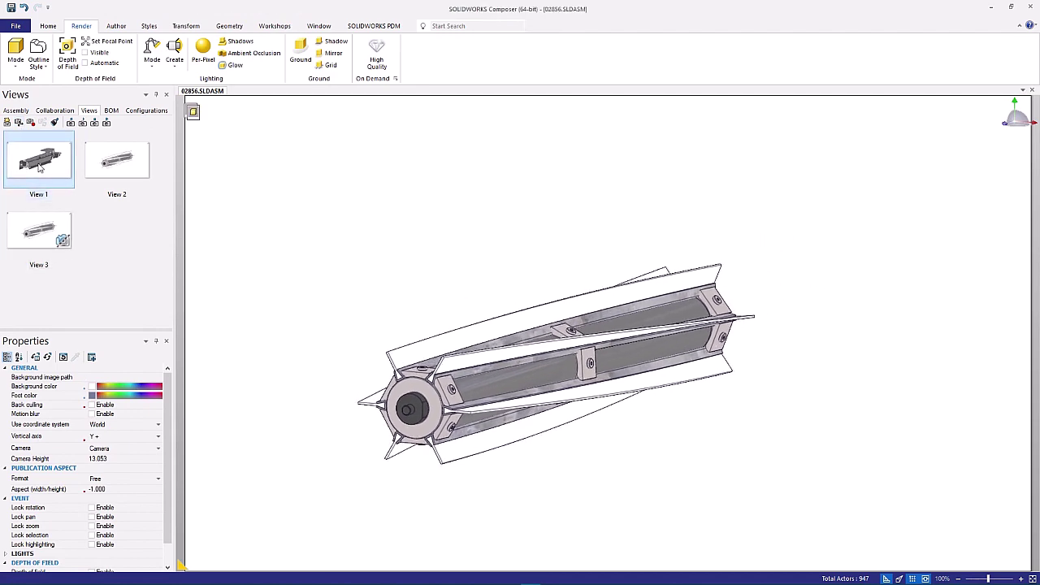
Step: Dock the Configurations list, activate BRUSH, RUBBER 3D PRINT, and show only part 03048
left_click(147, 110)
left_click_drag(146, 114, 1029, 327)
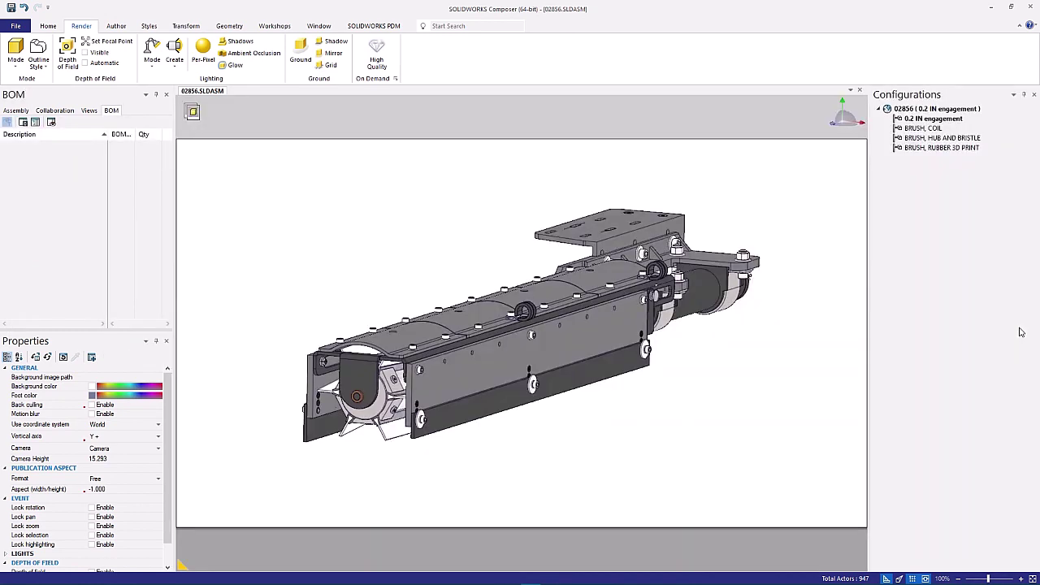
double_click(917, 150)
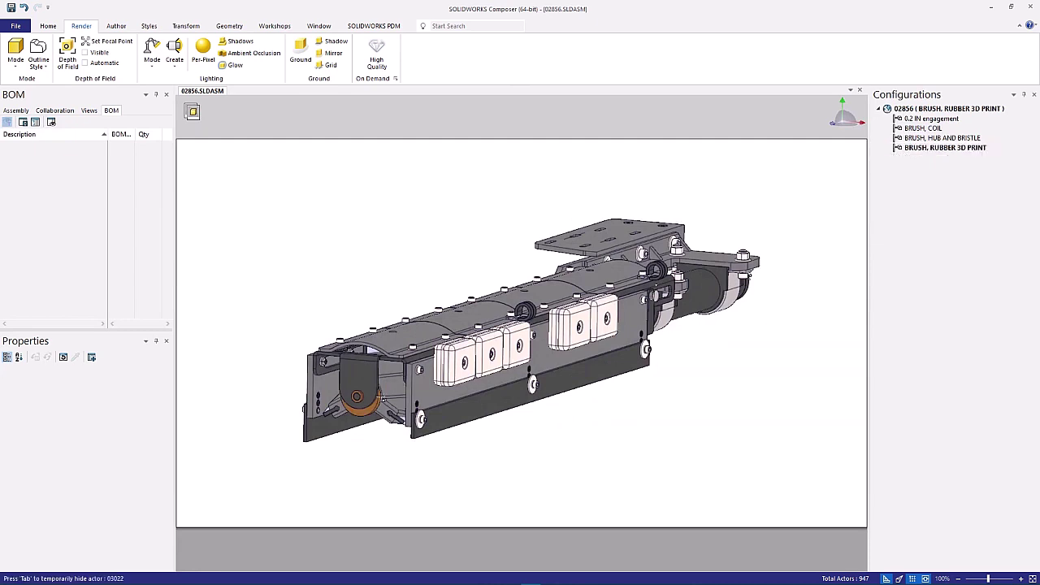
left_click(381, 398)
right_click(381, 397)
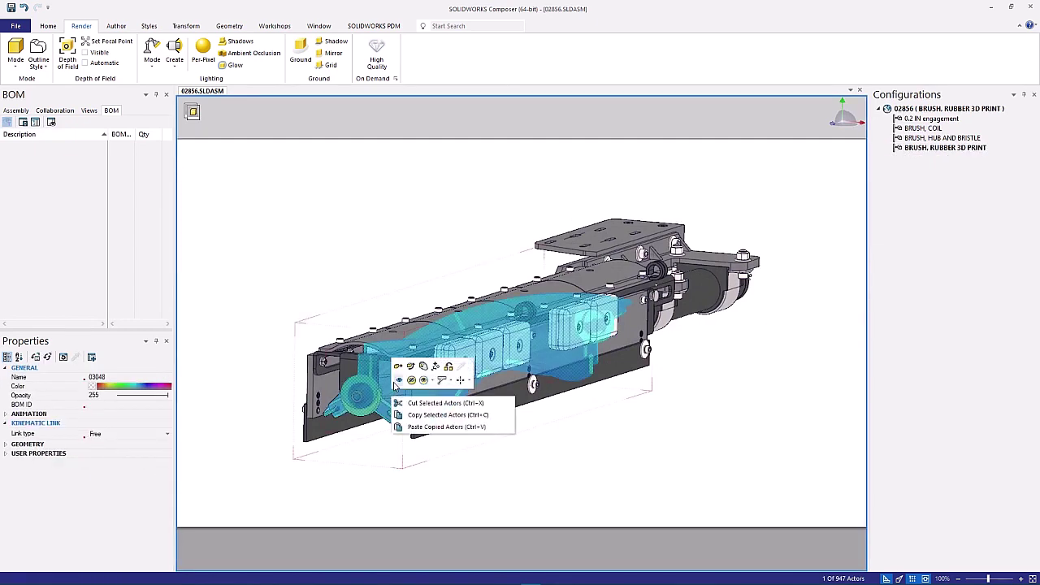
left_click(397, 381)
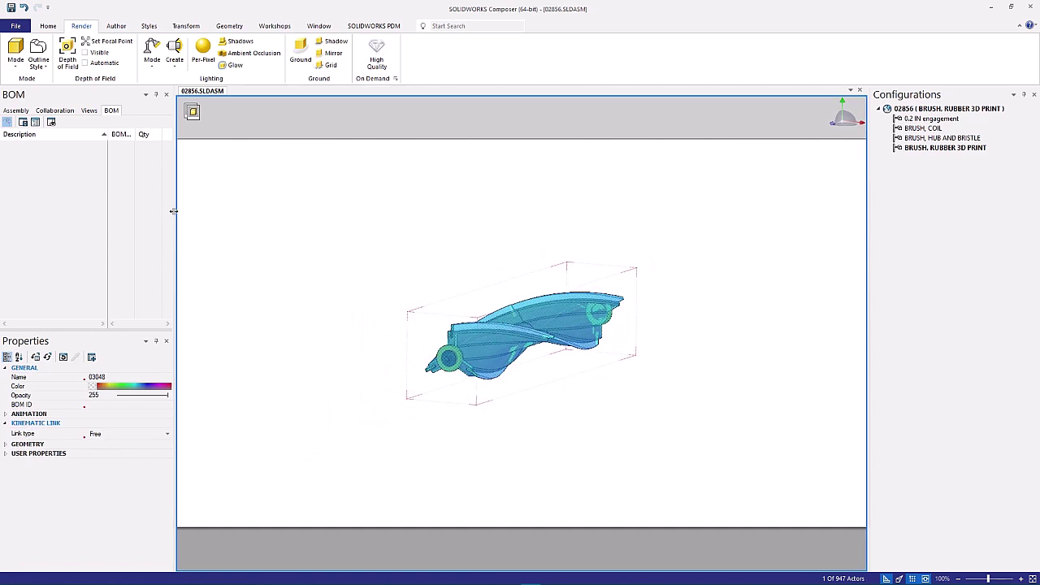
Step: Apply View 3's close-up camera, save it as View 4, then switch to View 2
left_click(90, 110)
left_click(45, 230)
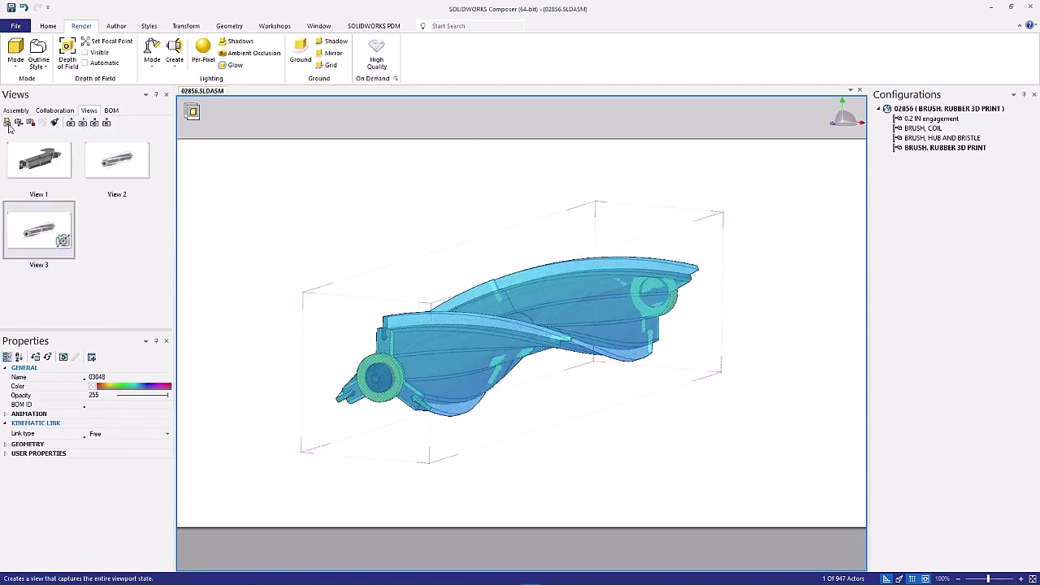
left_click(7, 123)
left_click(116, 166)
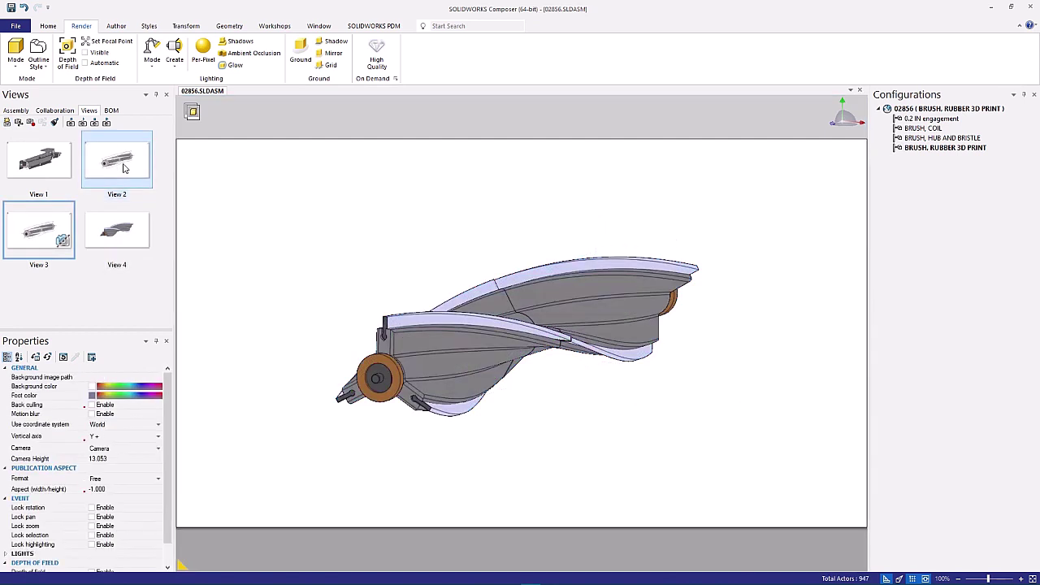
Step: Switch selection to part instances and select all the rubber blades
left_click(16, 110)
right_click(397, 273)
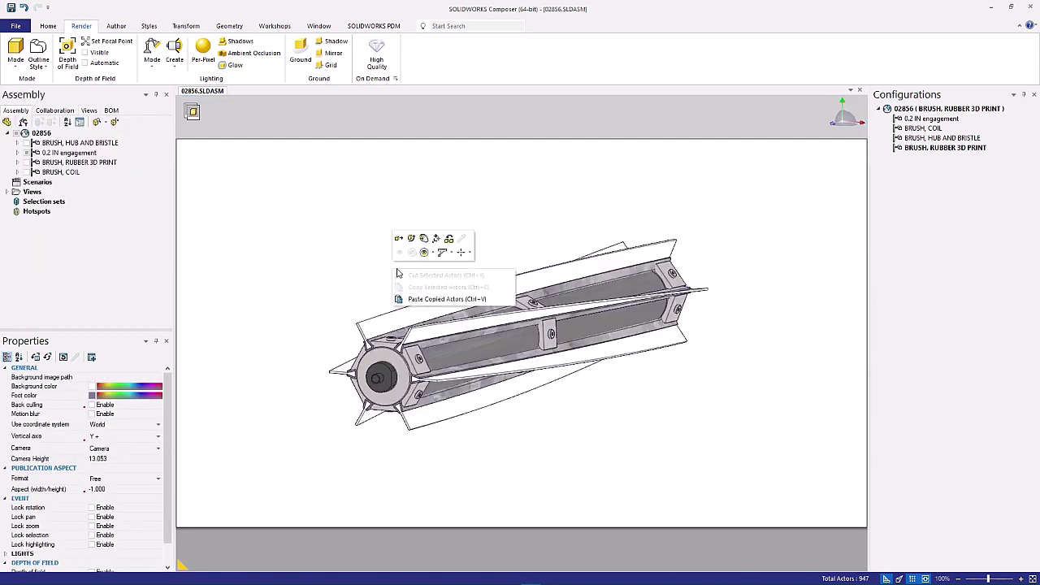
left_click(468, 253)
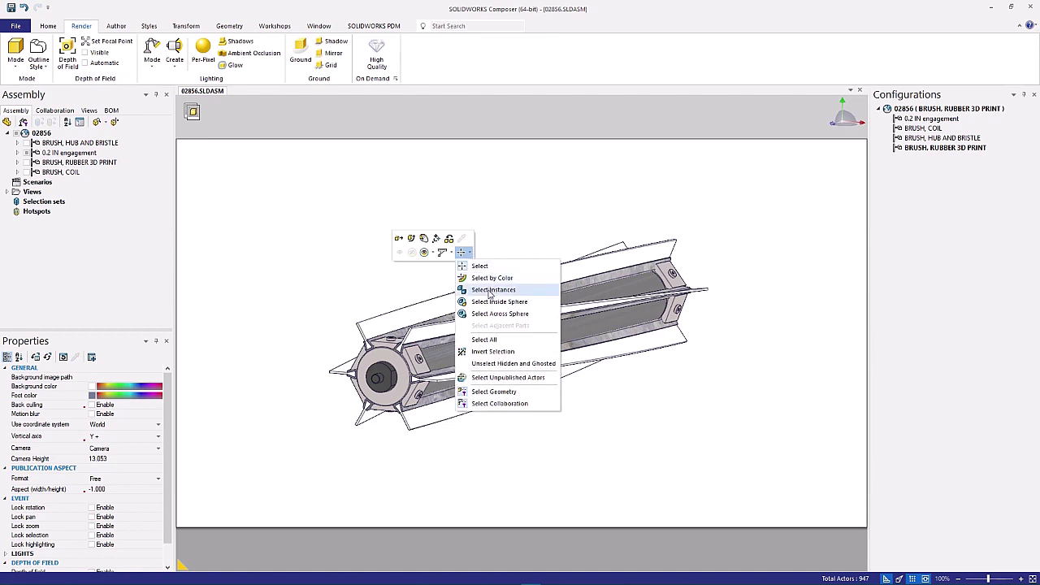
left_click(492, 290)
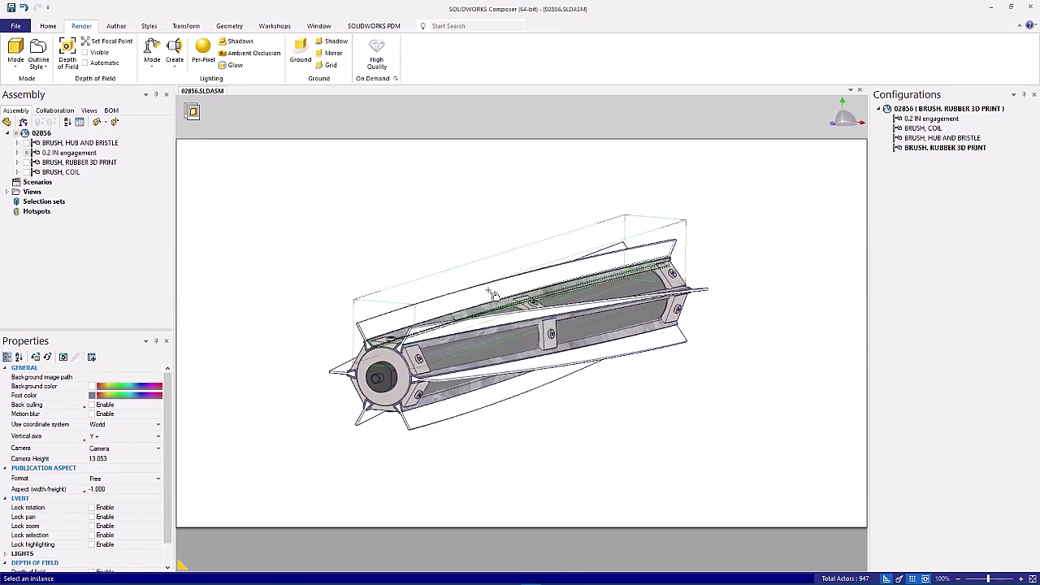
left_click(492, 293)
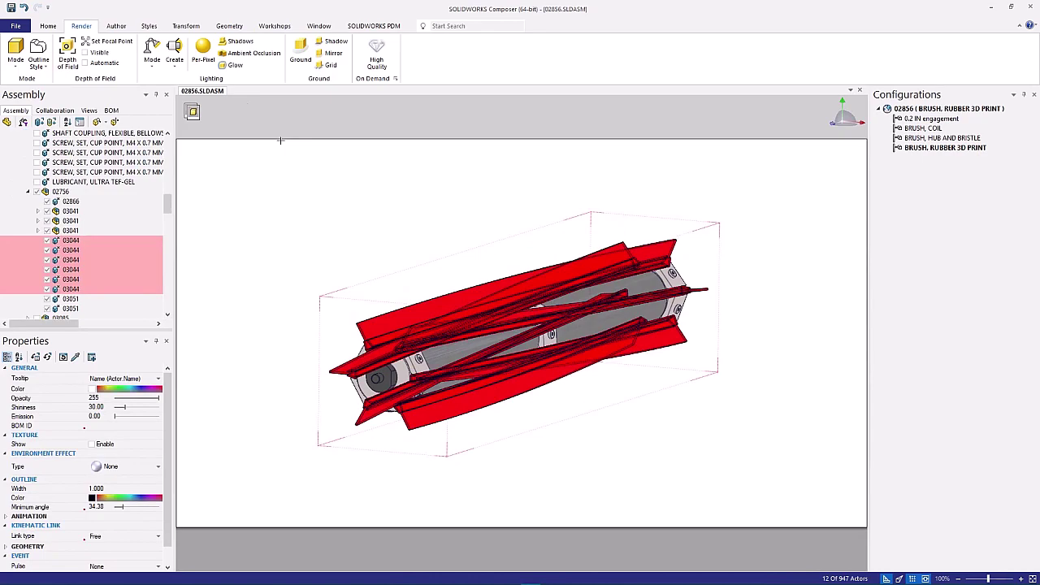
Step: Explode the blades radially outward from the core with a cylindrical explode
left_click(185, 26)
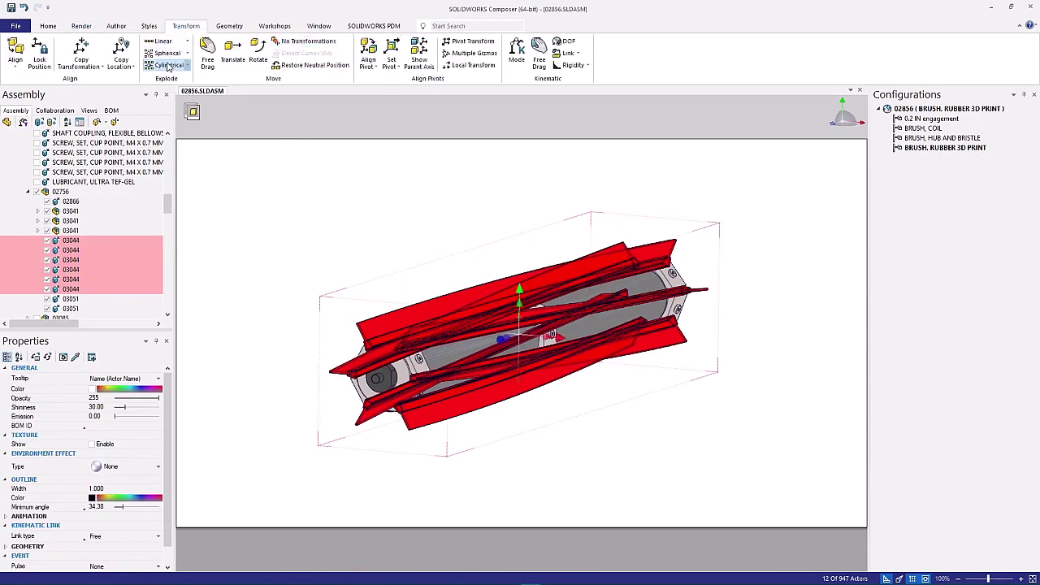
left_click_drag(414, 305, 471, 346)
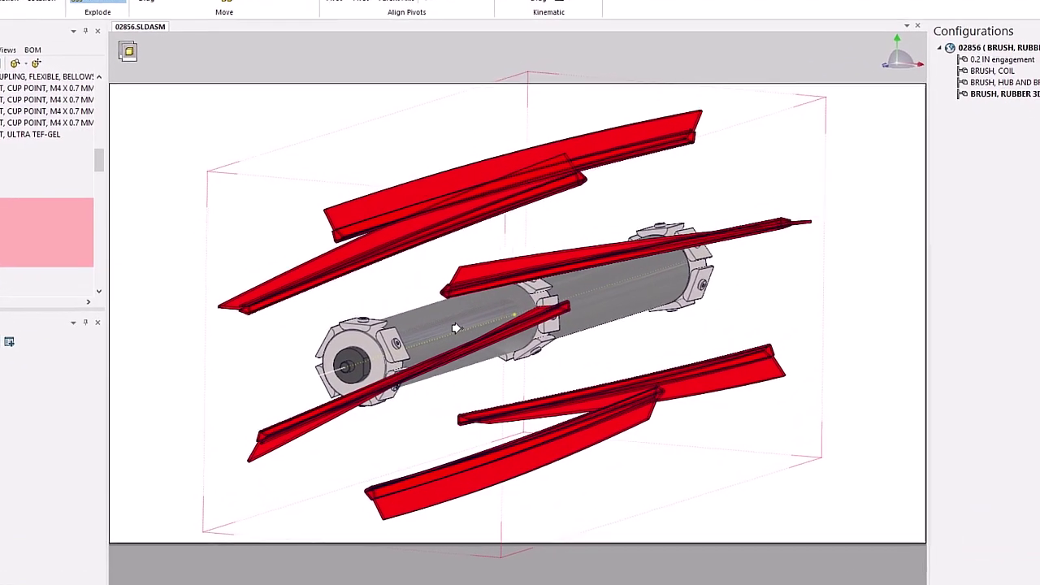
left_click(398, 287)
mouse_move(398, 287)
left_mouse_down()
mouse_move(420, 283)
mouse_move(402, 282)
left_mouse_up()
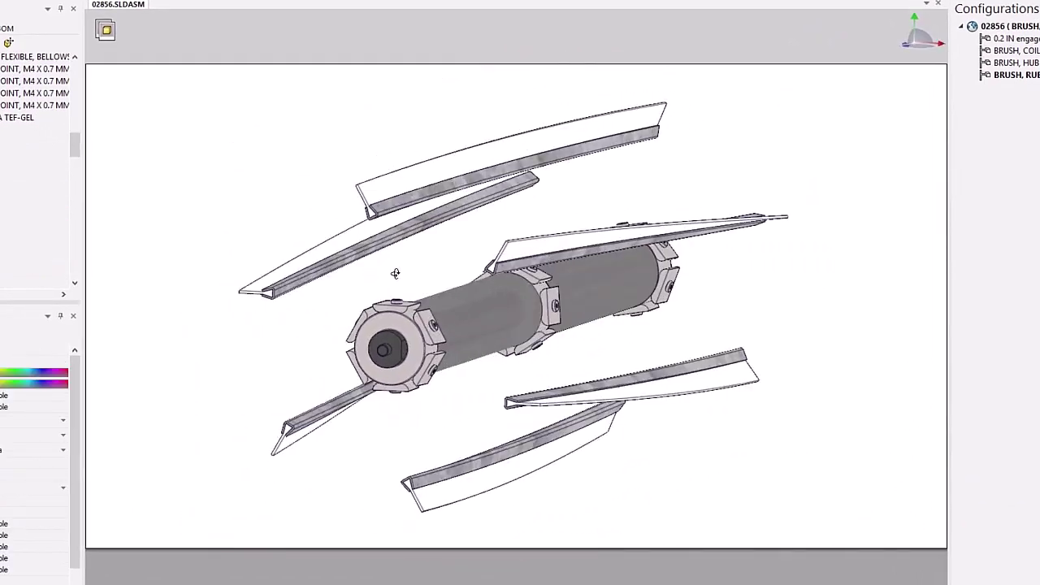
Step: Add label callouts 03044, 03041 and 02866 to blade and hub, plus a screw name label
right_click(417, 275)
left_click(423, 174)
left_click(297, 268)
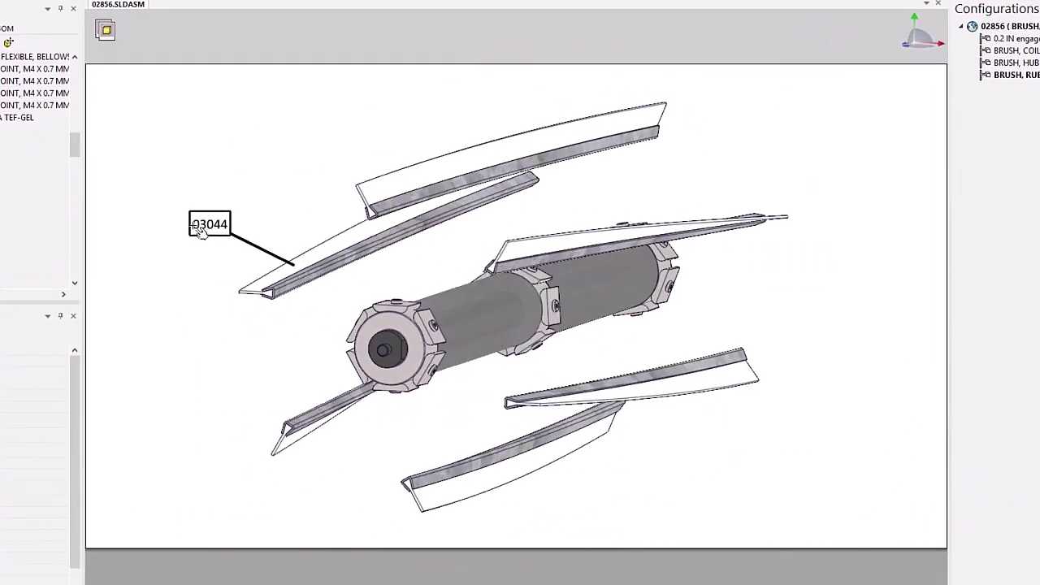
left_click(208, 222)
left_click(369, 333)
left_click(229, 351)
left_click(383, 350)
left_click(233, 479)
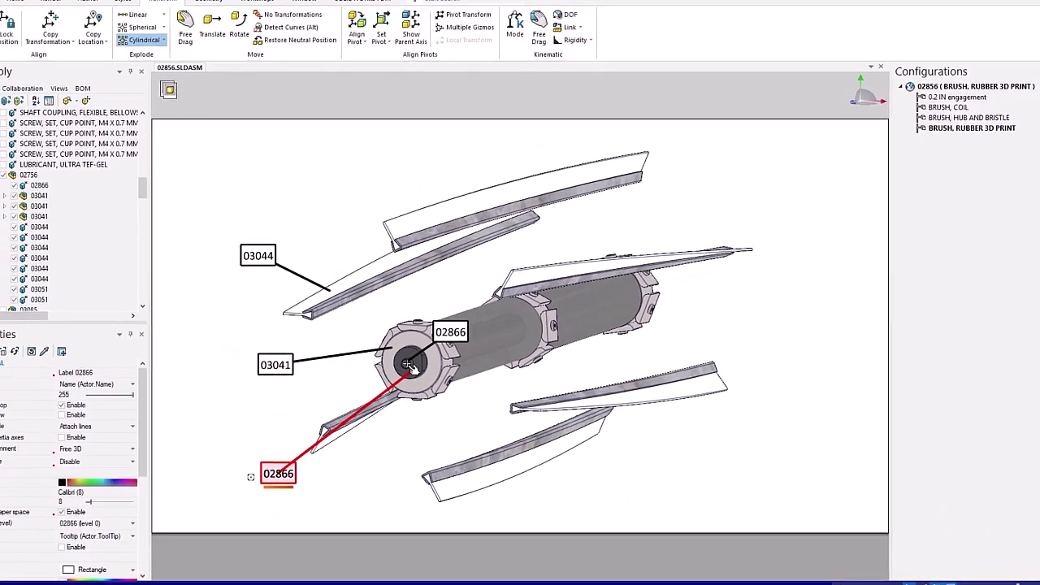
left_click(557, 326)
Step: Animate the explode of the 312515 nozzle's Partial Assembly configuration in SOLIDWORKS
left_click(674, 514)
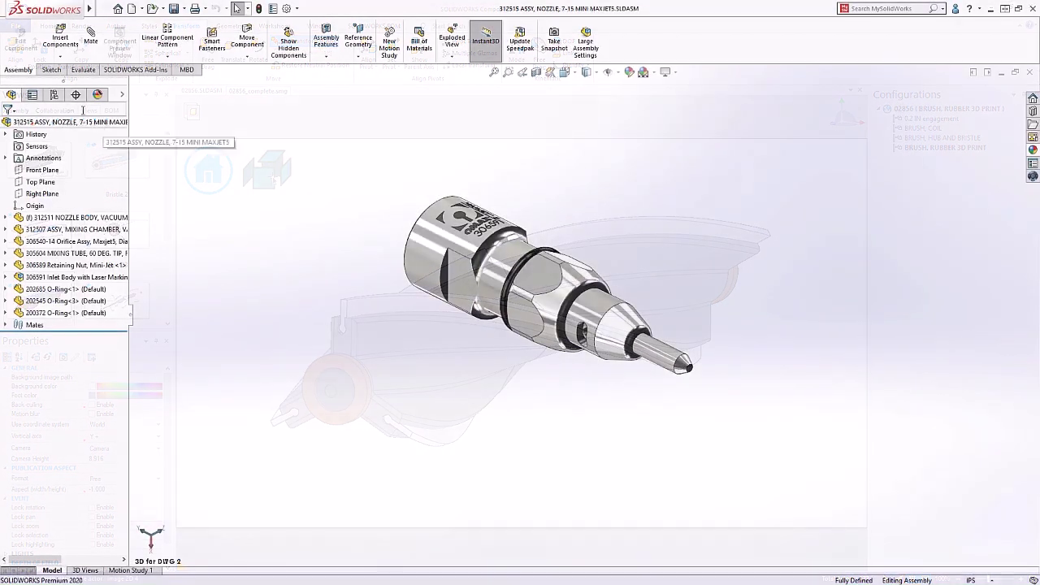
left_click(55, 95)
right_click(77, 174)
left_click(92, 191)
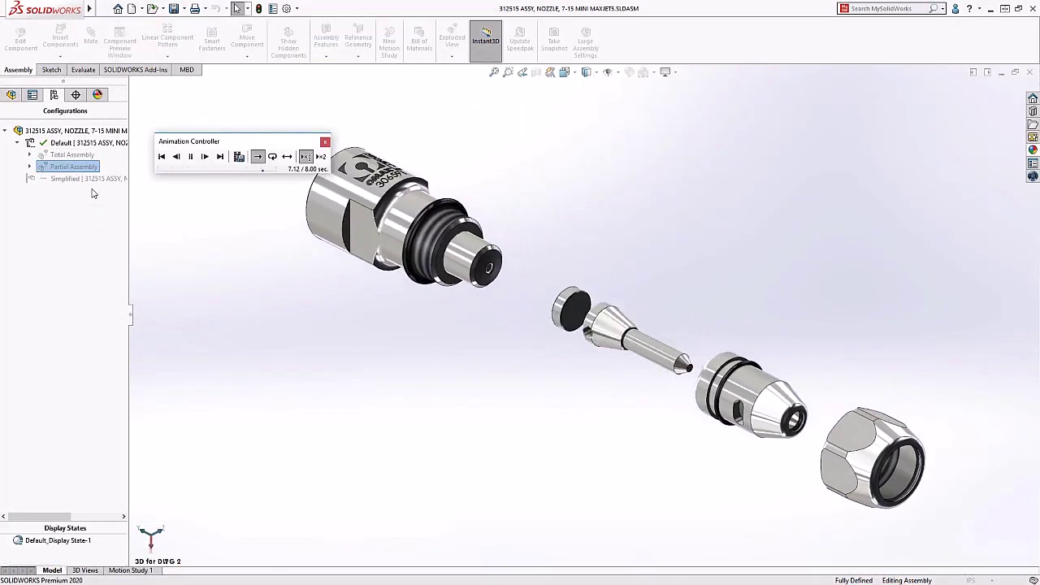
Step: Back in Composer, import the nozzle assembly with its SOLIDWORKS explode and saved views
key("super+Tab")
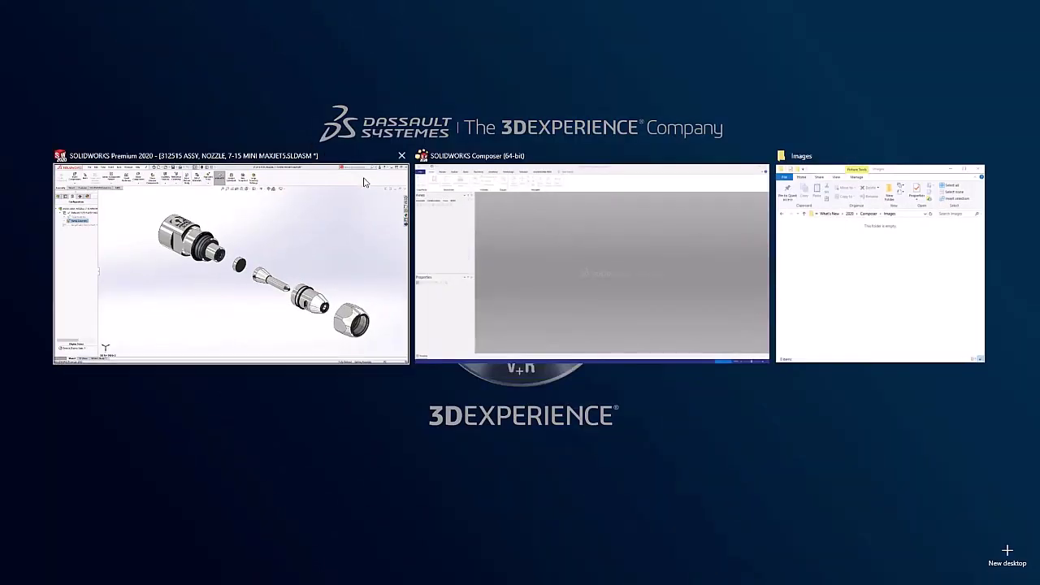
left_click(457, 244)
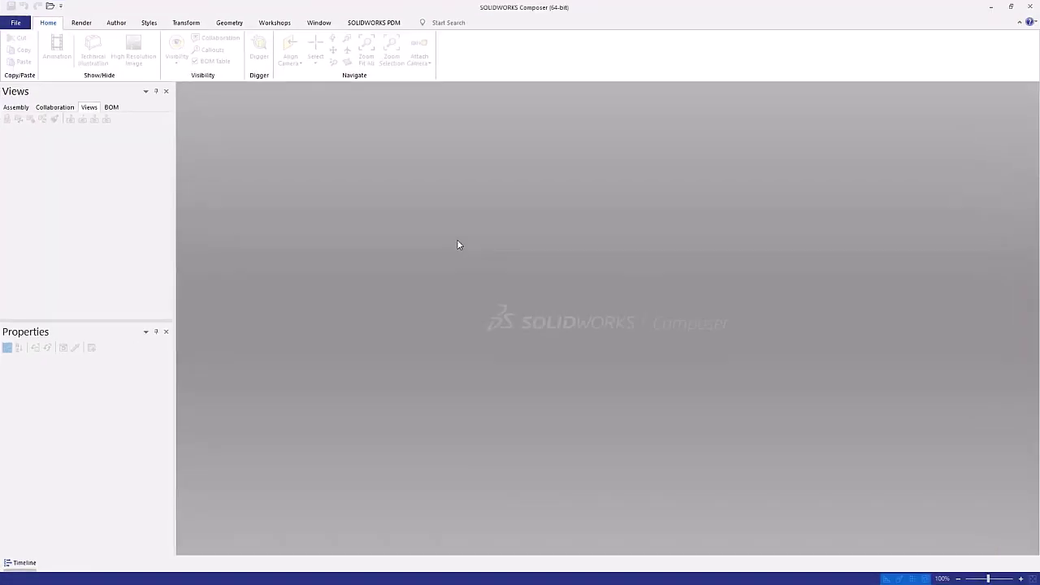
left_click(51, 8)
left_click(448, 152)
left_click(378, 321)
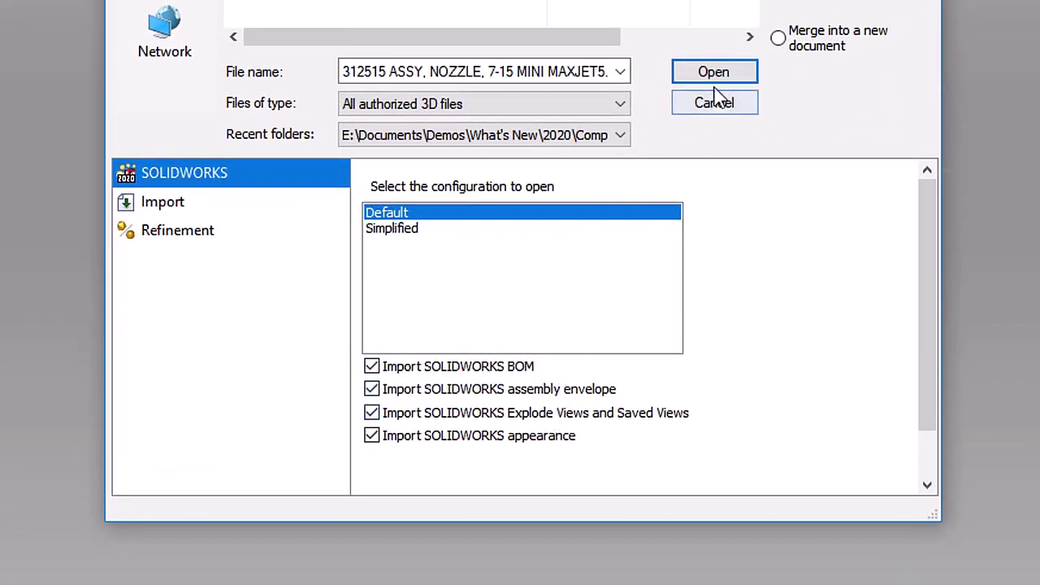
left_click(719, 74)
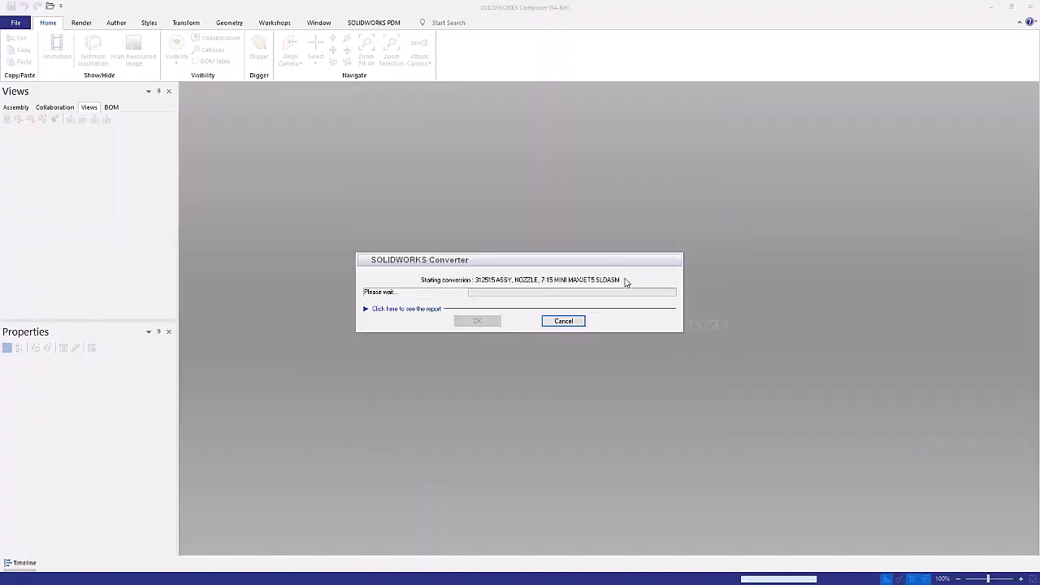
Step: Show the Partial Assembly_P4 Nozzle Body view, drag it onto the Timeline, and set time to 2 seconds
scroll(171, 260, "up", 2)
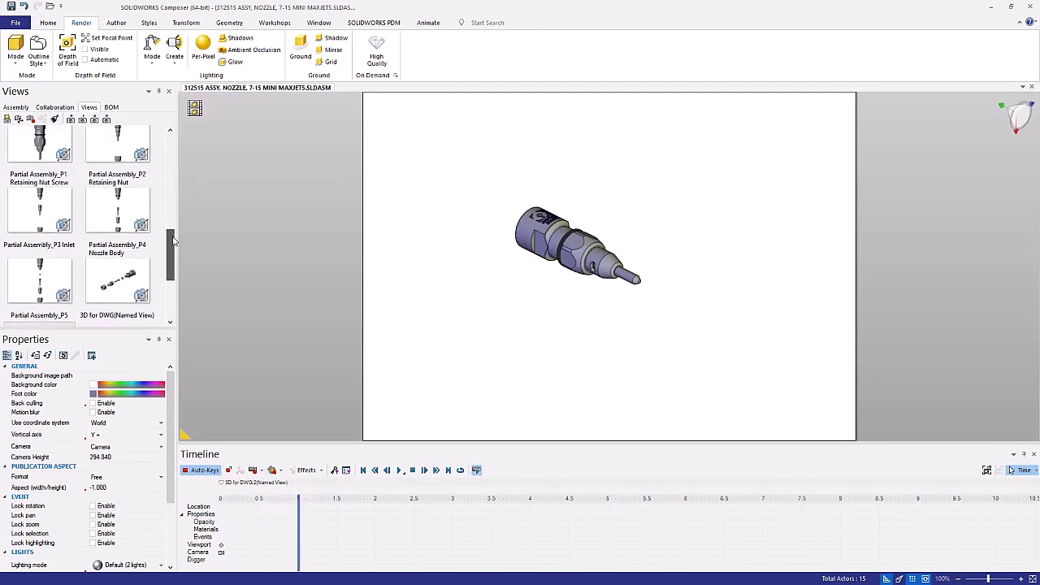
left_click(114, 212)
scroll(171, 234, "up", 3)
scroll(170, 234, "up", 1)
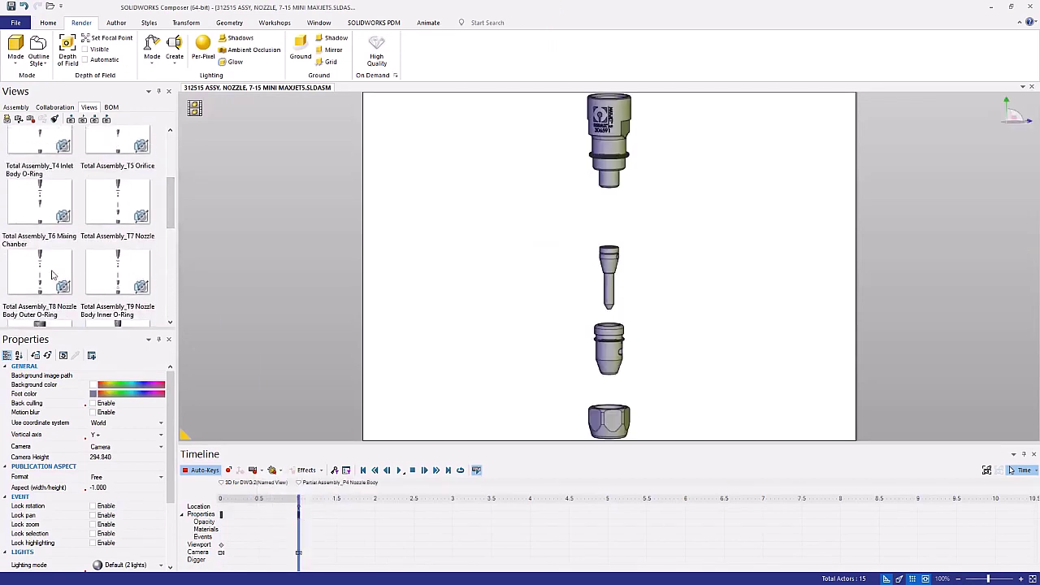
left_click_drag(117, 262, 376, 520)
left_click_drag(221, 498, 378, 499)
Step: Choose MP4 as the video format in the Video workshop's Save Video As dialog
left_click(274, 22)
left_click(296, 51)
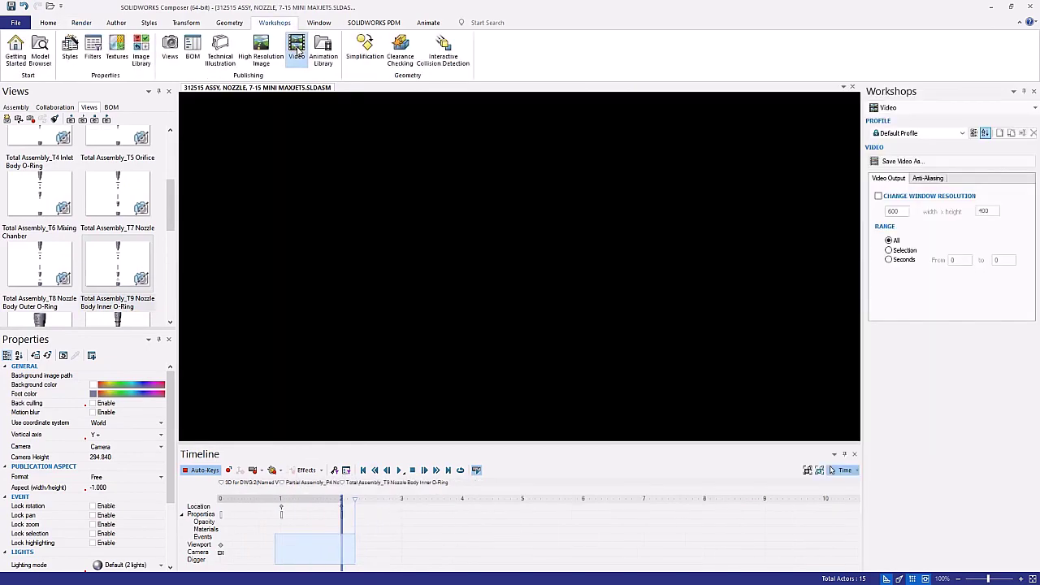
left_click(901, 161)
left_click(662, 425)
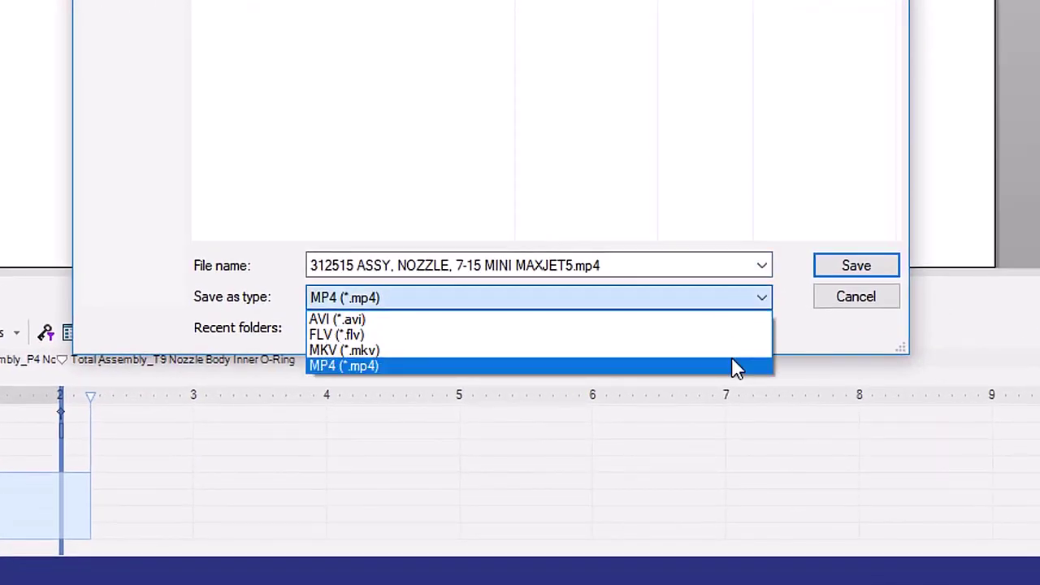
left_click(734, 366)
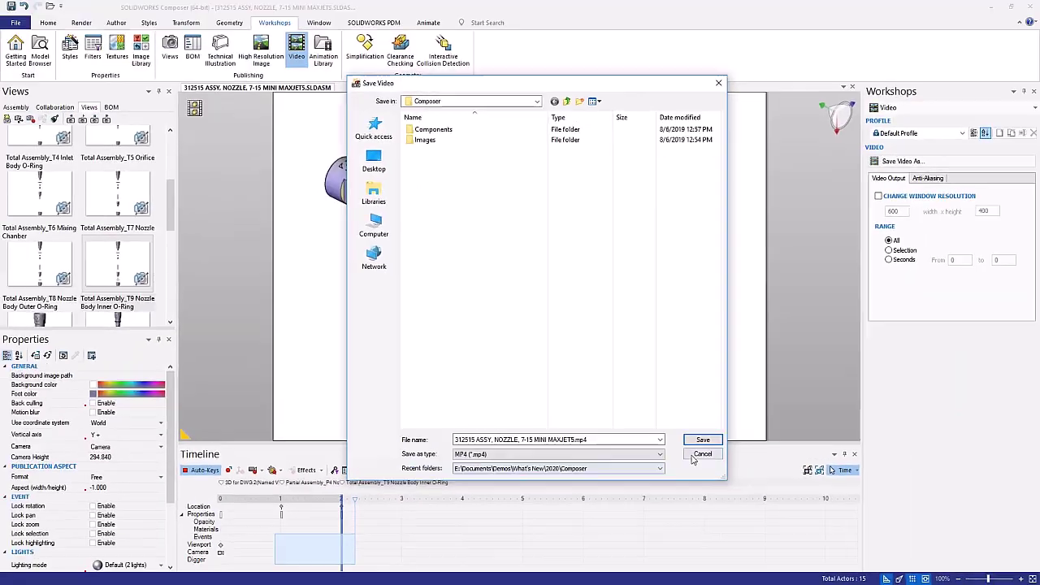
left_click(856, 266)
left_click(273, 56)
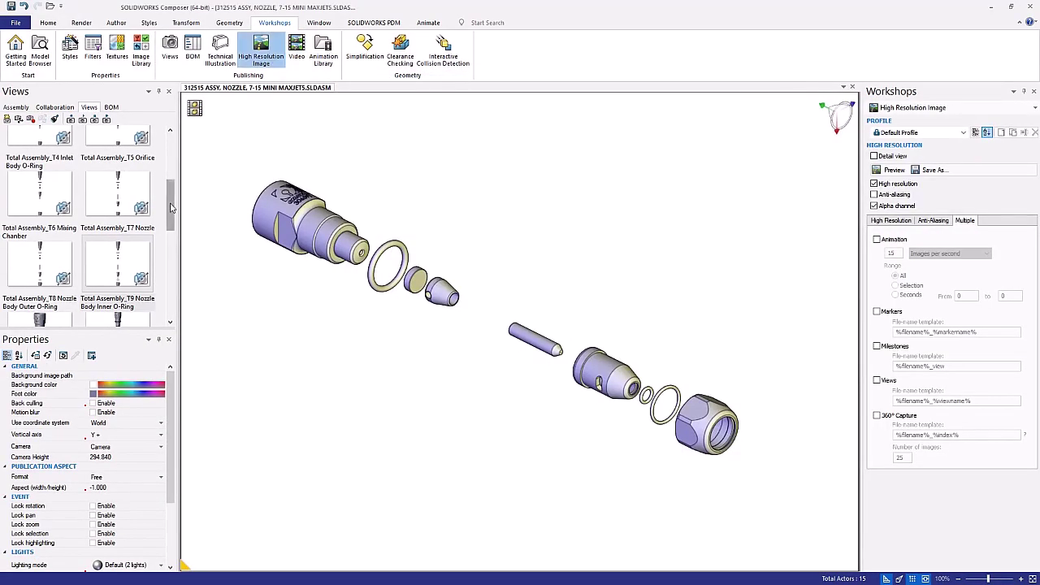
Step: Collapse the nozzle to its assembled state and set the vertical axis to X-
left_click_drag(171, 208, 171, 154)
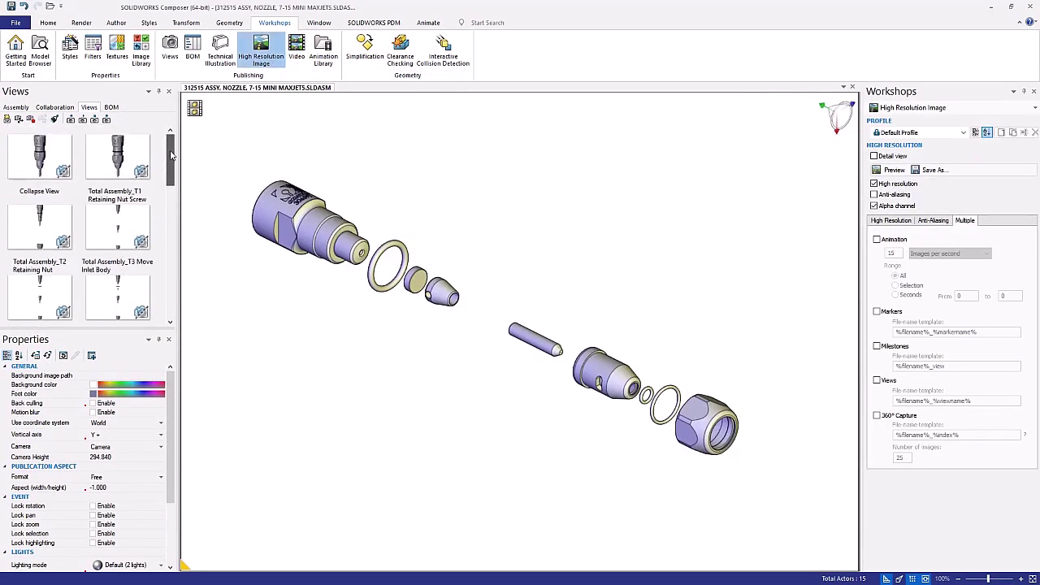
left_click(57, 156)
left_click(161, 436)
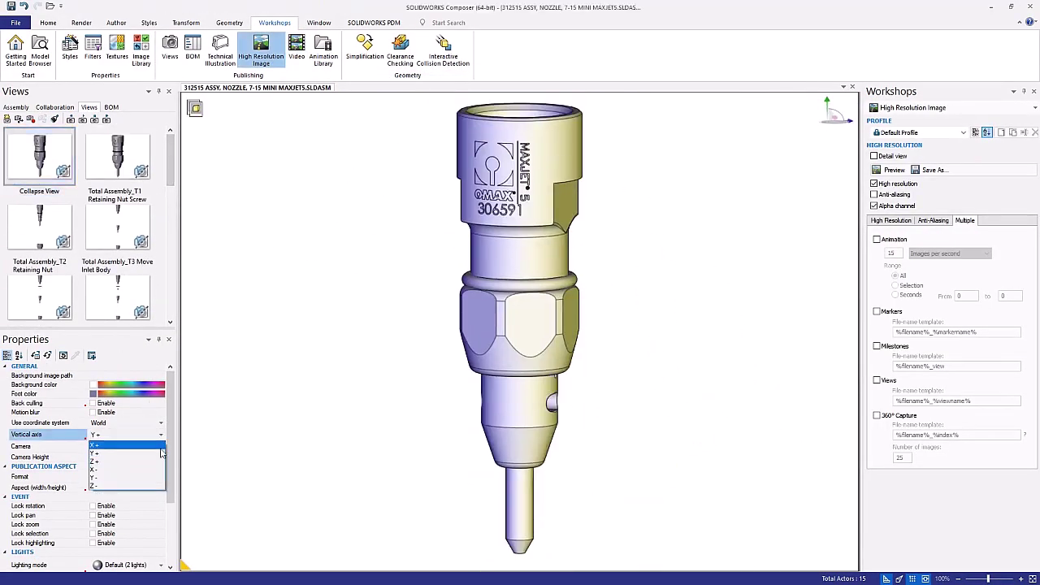
left_click(114, 453)
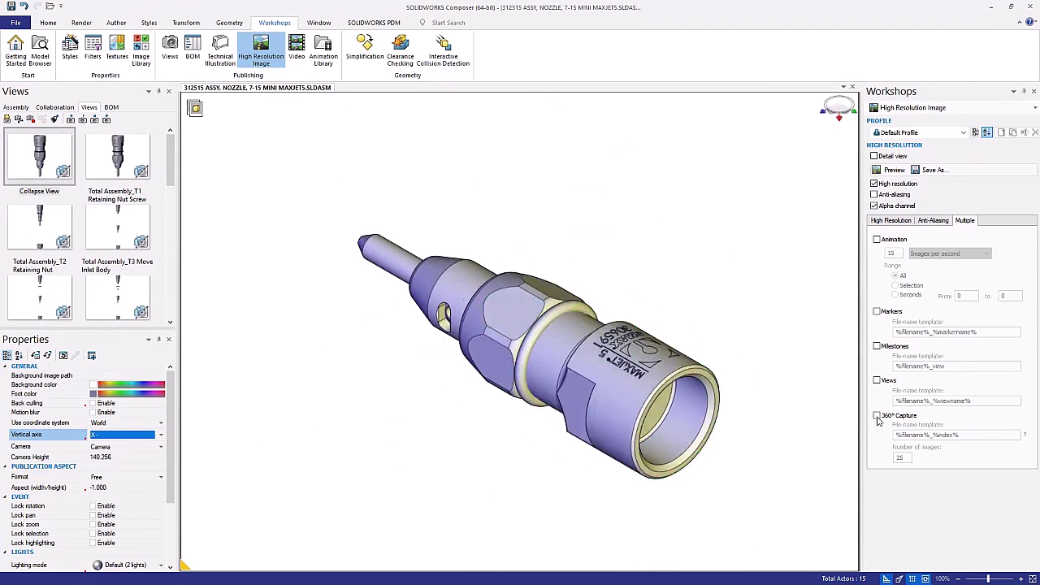
Step: Save the 360° capture as a JPEG image series into the Images folder
left_click(932, 170)
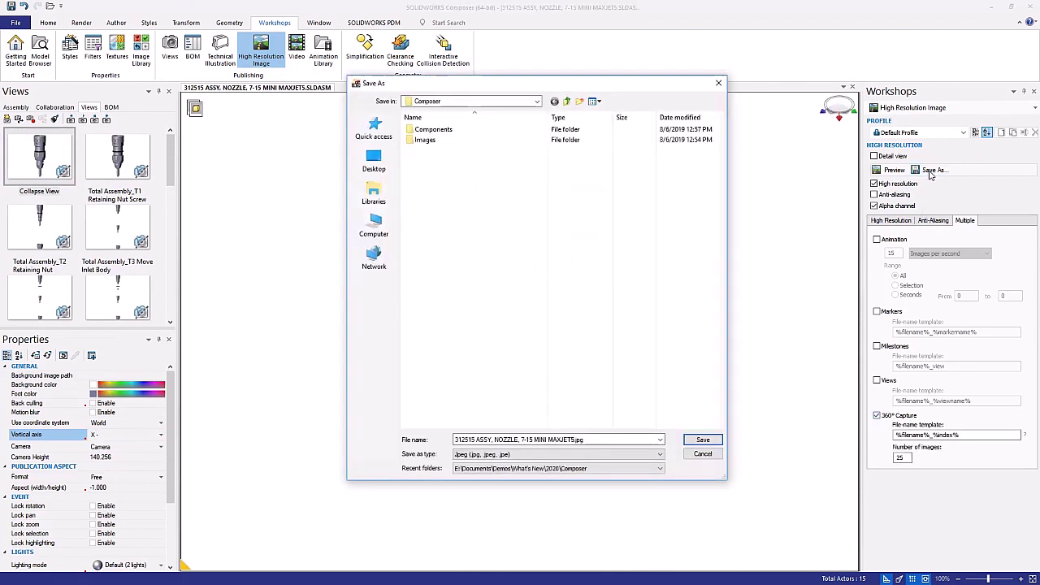
double_click(426, 140)
left_click(574, 440)
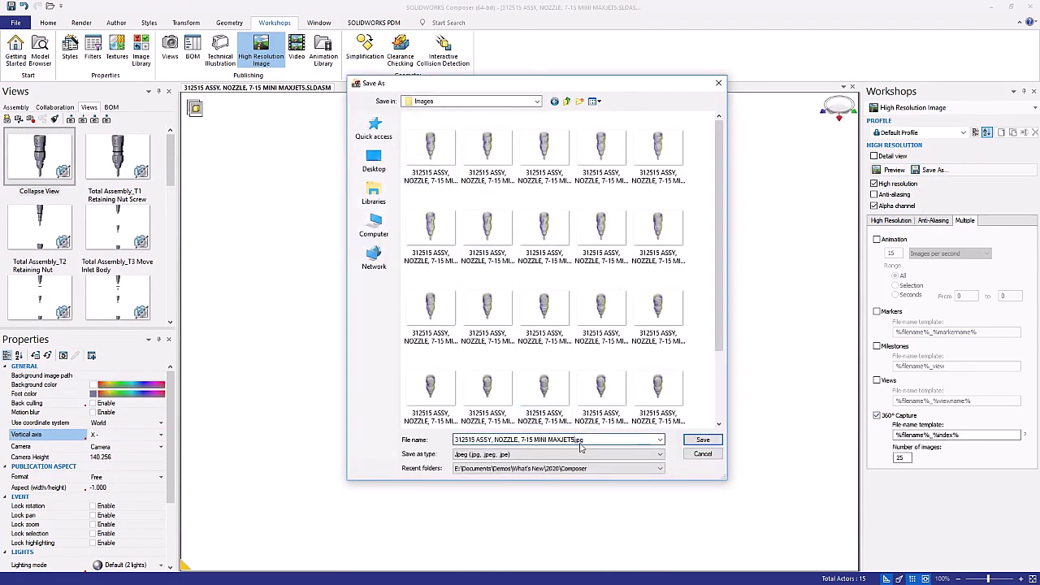
left_click(696, 442)
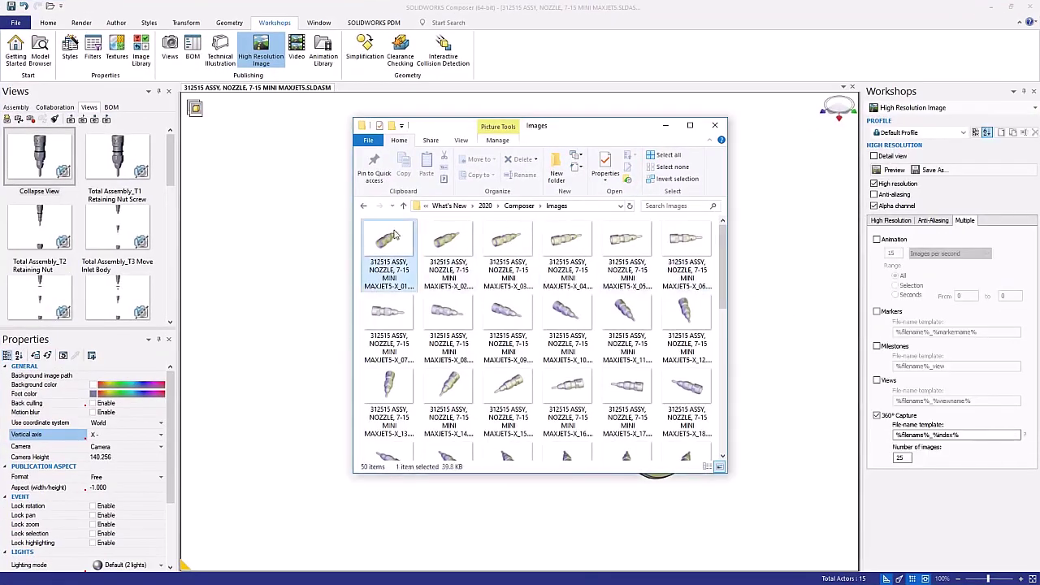
Step: Open the exported images and step through the X and Y rotation series
double_click(388, 254)
key("Right")
key("Right")
key("Right")
key("Right")
key("Right")
key("Right")
key("Right")
key("Right")
key("Right")
key("Right")
key("Right")
key("Right")
key("Right")
key("Right")
key("Right")
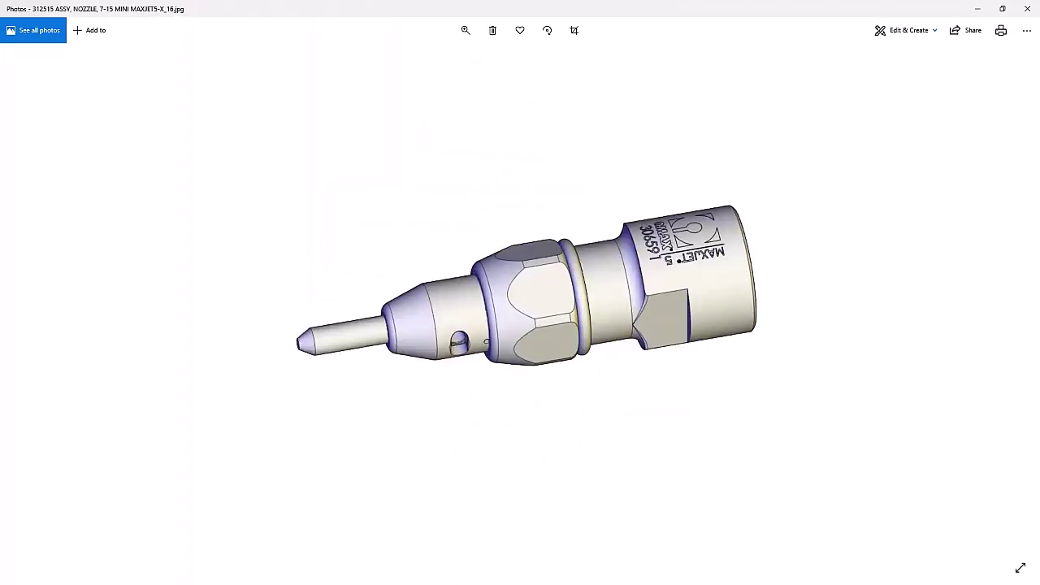
key("Right")
key("Right")
key("Right")
key("Right")
key("Right")
key("Right")
key("Right")
key("Right")
key("Right")
key("Right")
key("Right")
key("Right")
key("Right")
key("Right")
key("Right")
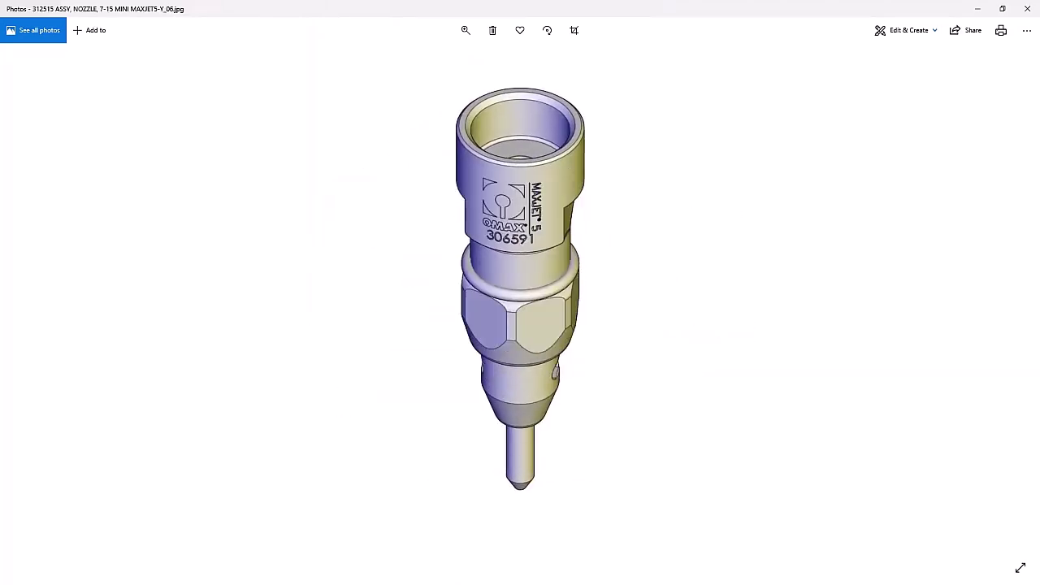
key("Right")
key("Right")
key("Right")
key("Right")
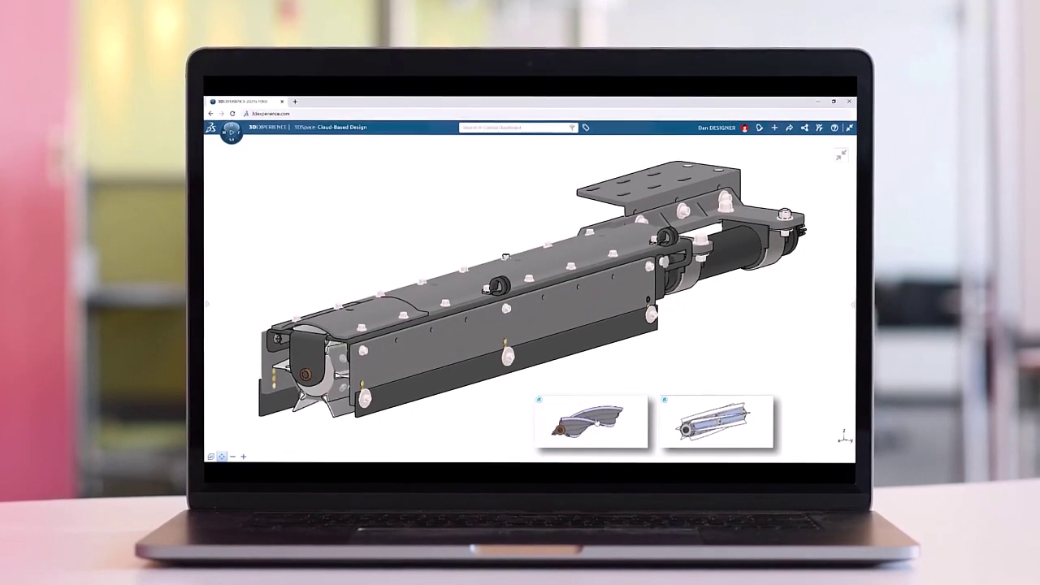
Step: View the curved blade part, then rotate the labelled exploded hub with its 03041 callout
left_click(596, 421)
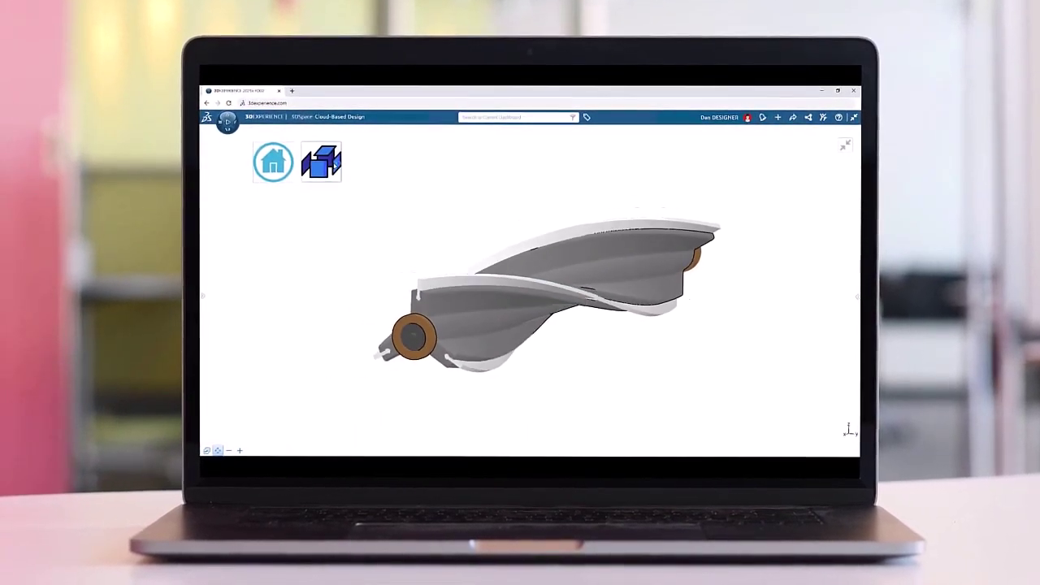
left_click(331, 160)
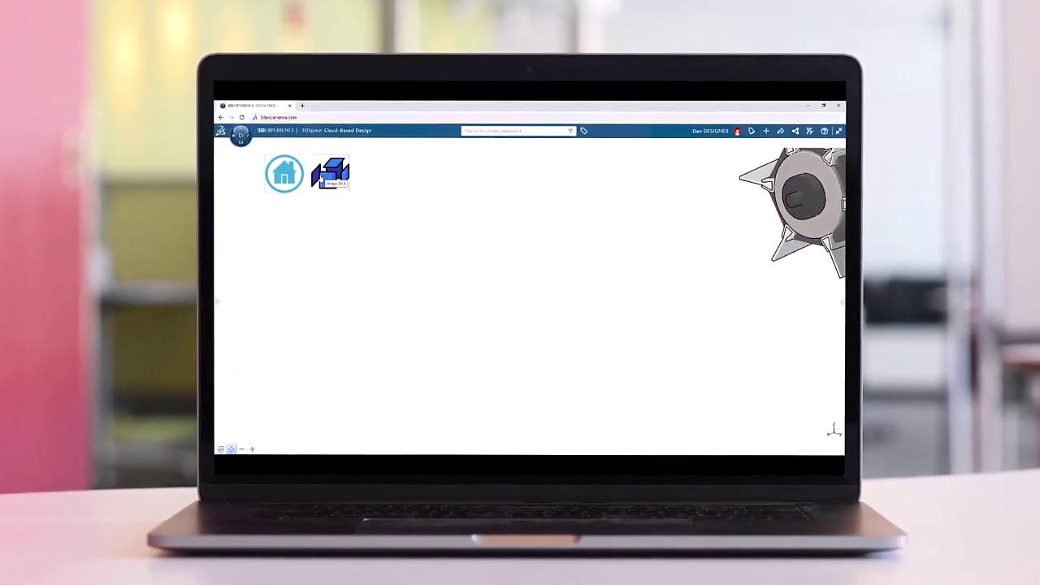
left_click_drag(366, 278, 411, 262)
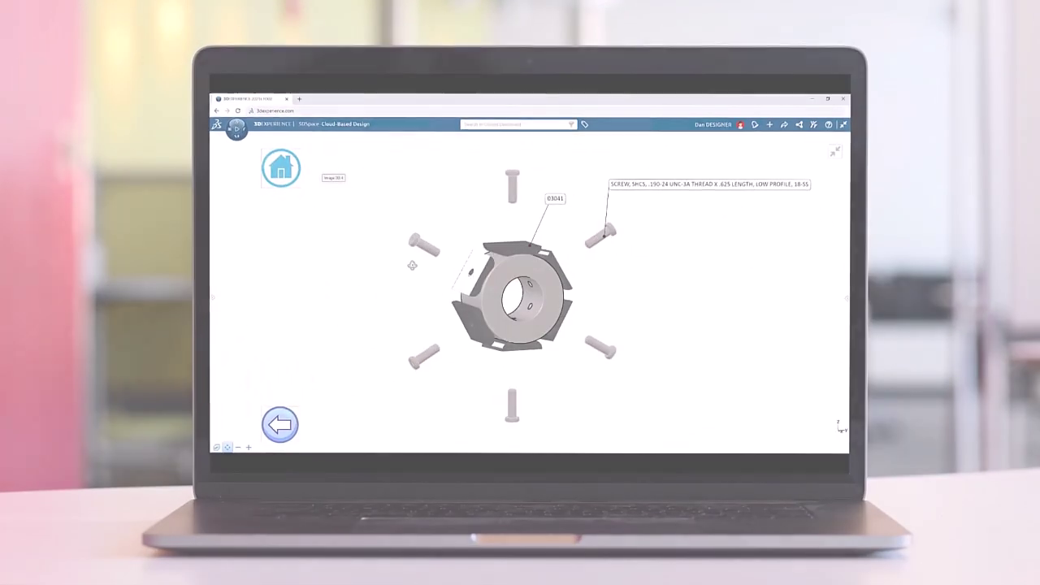